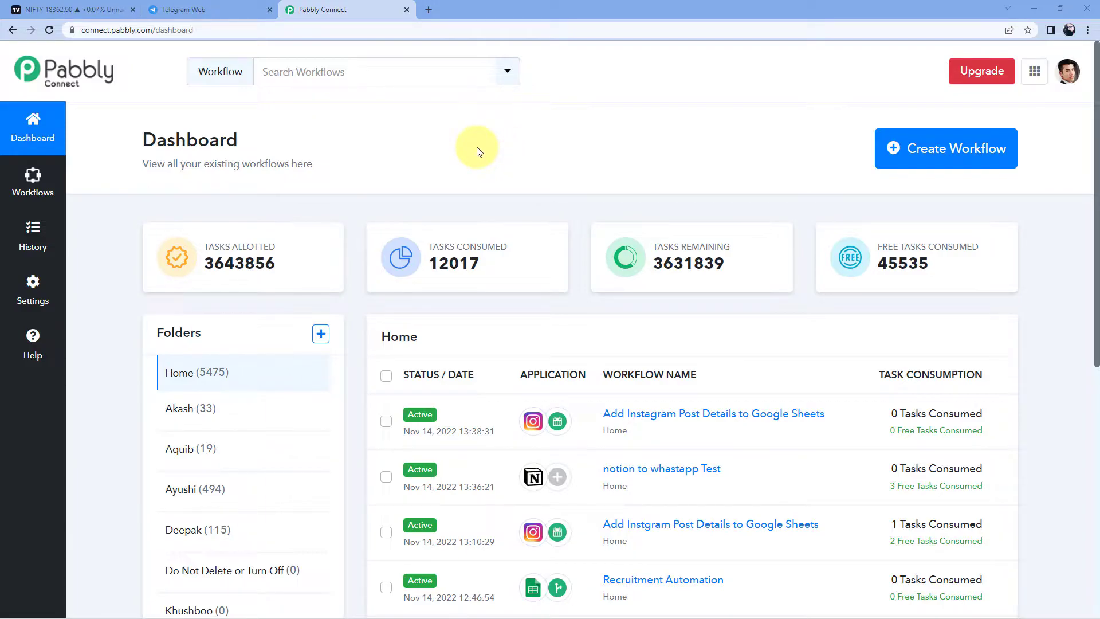
Create a new workflow named "TradingView to Telegram".
left_click(971, 156)
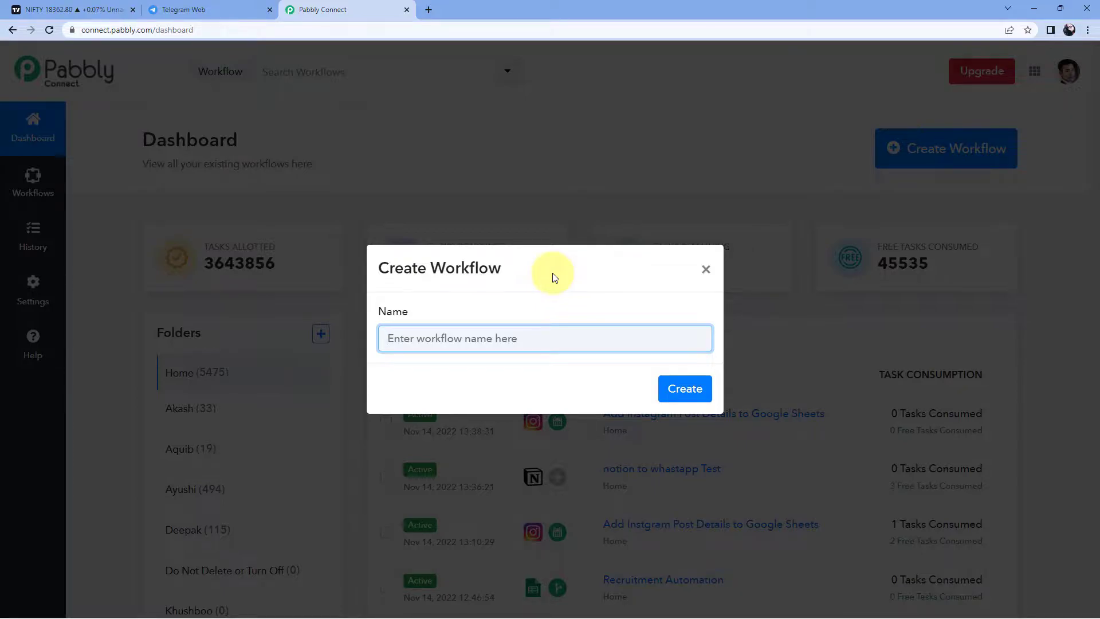
type("Trading")
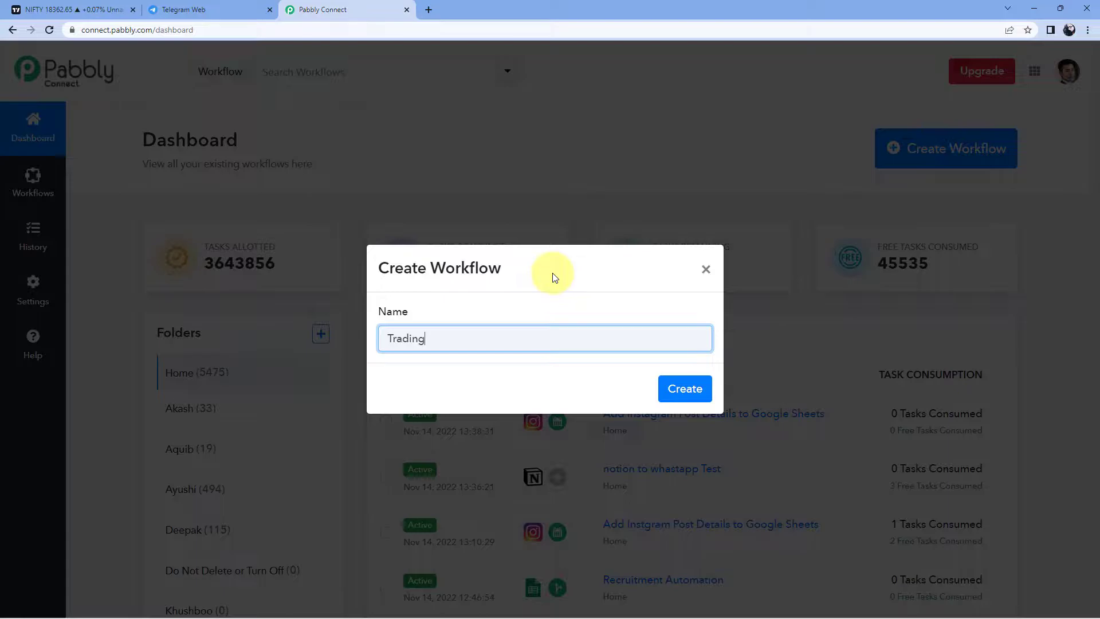
type("View to telegram")
key("Delete")
type("T")
left_click(687, 398)
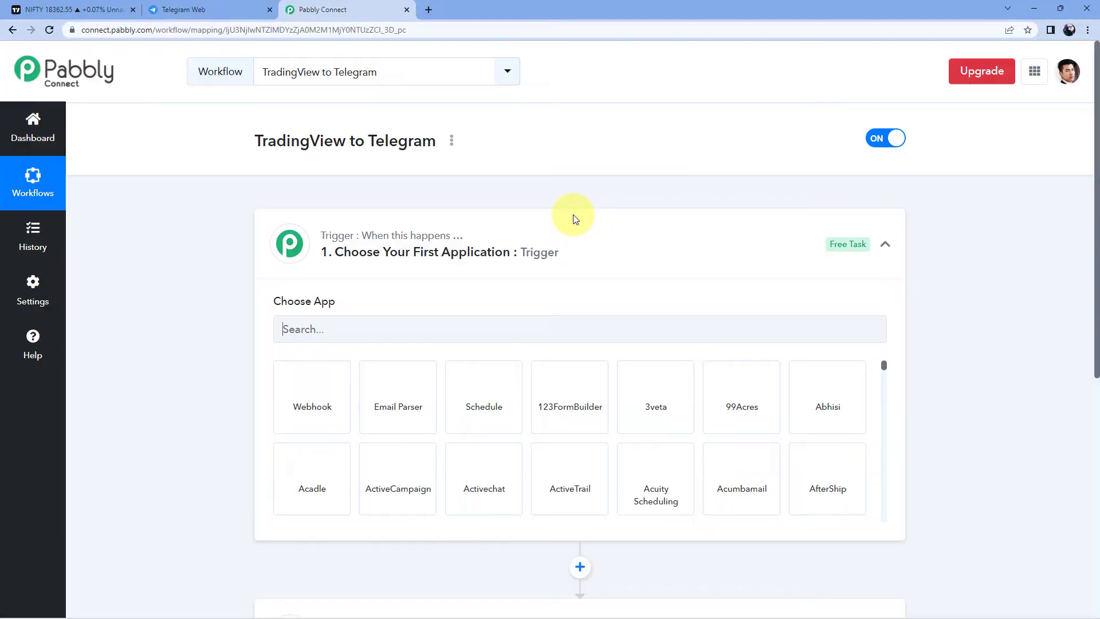
Set the workflow's trigger application to Tradingview with the New Alert trigger event.
left_click(573, 260)
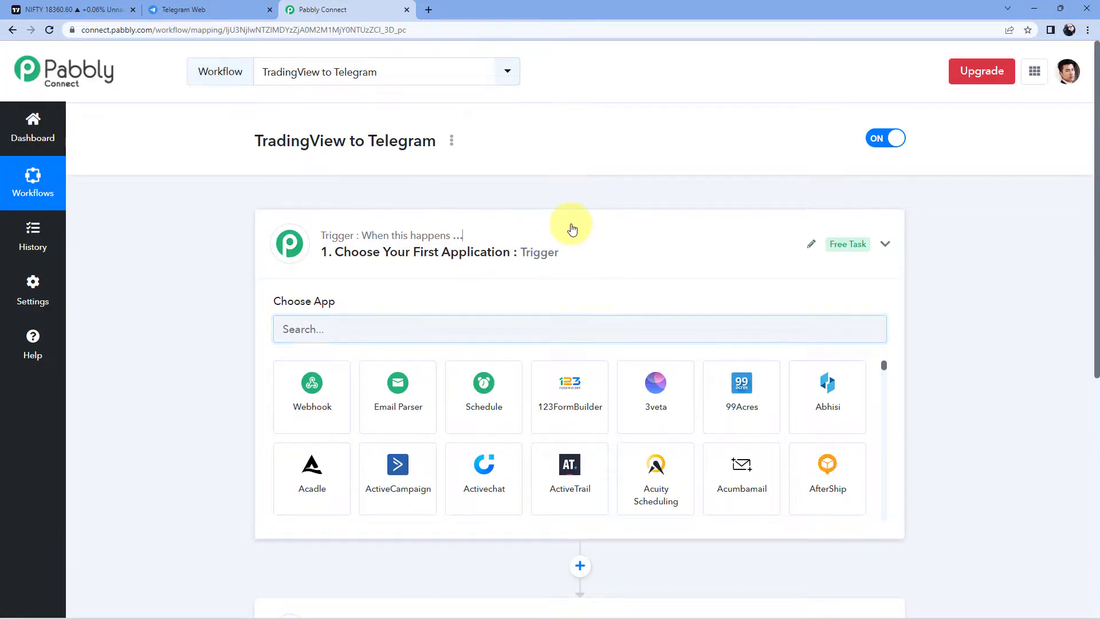
scroll(258, 246, "down", 1)
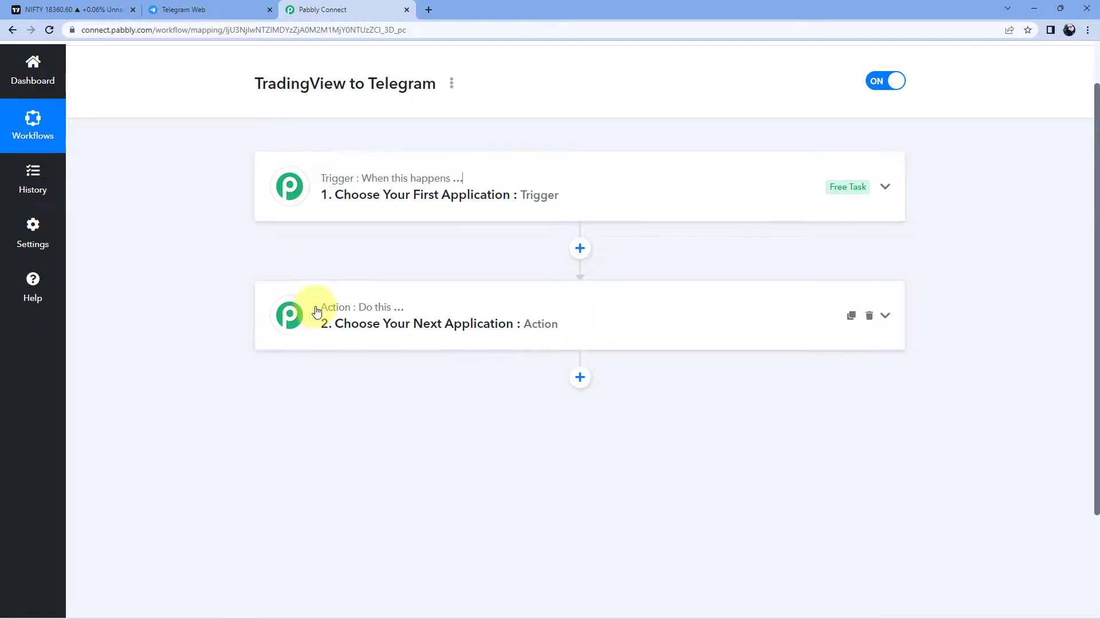
mouse_move(355, 315)
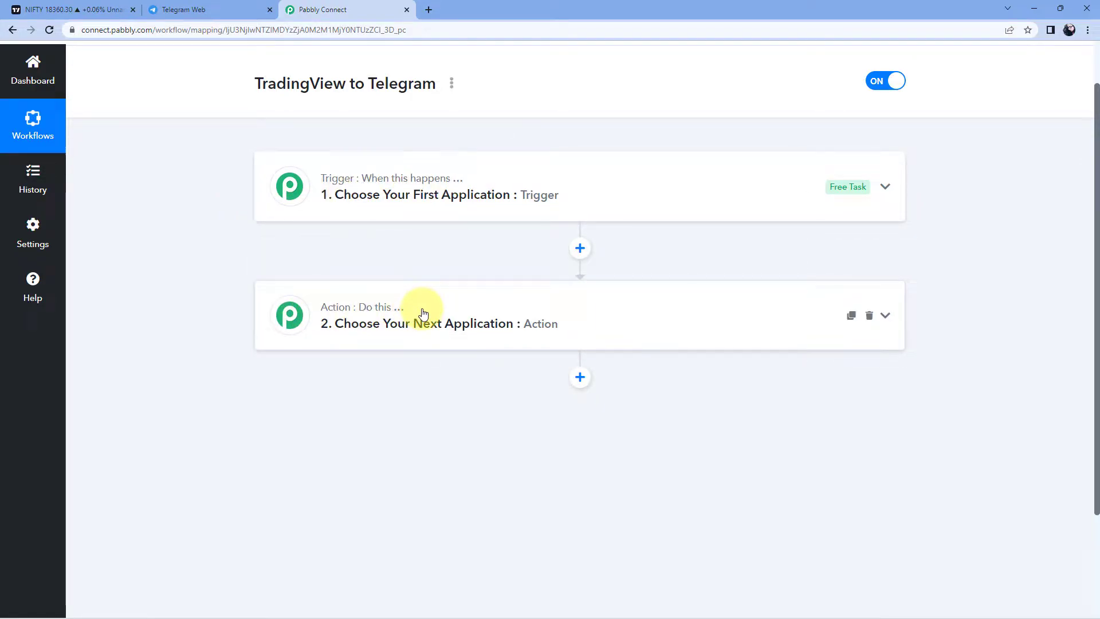
left_click(385, 172)
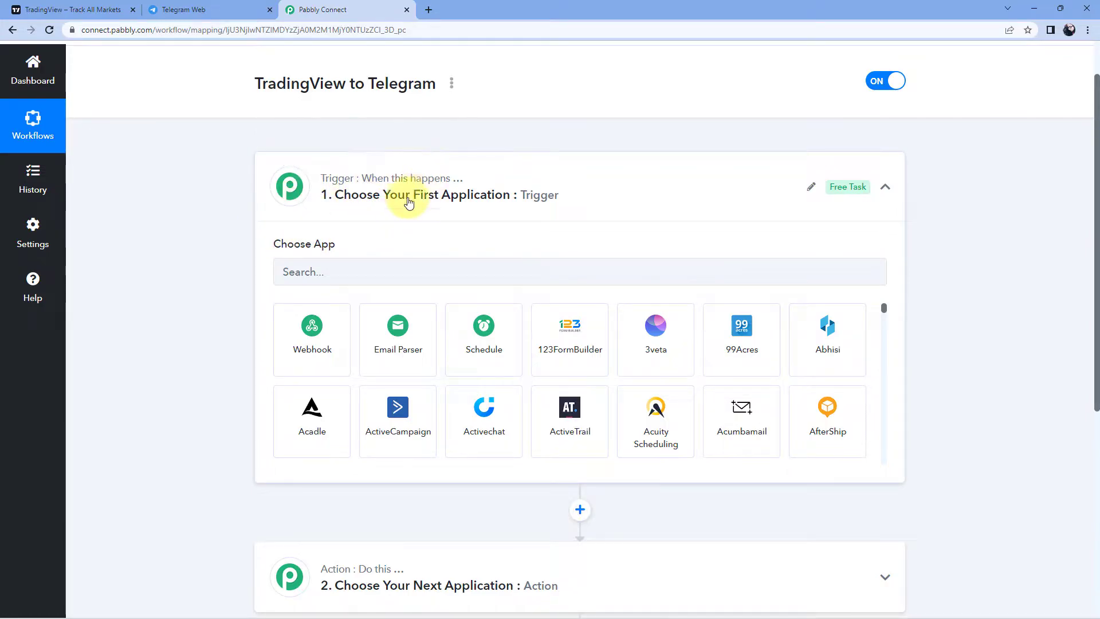
left_click(331, 277)
type("Trading")
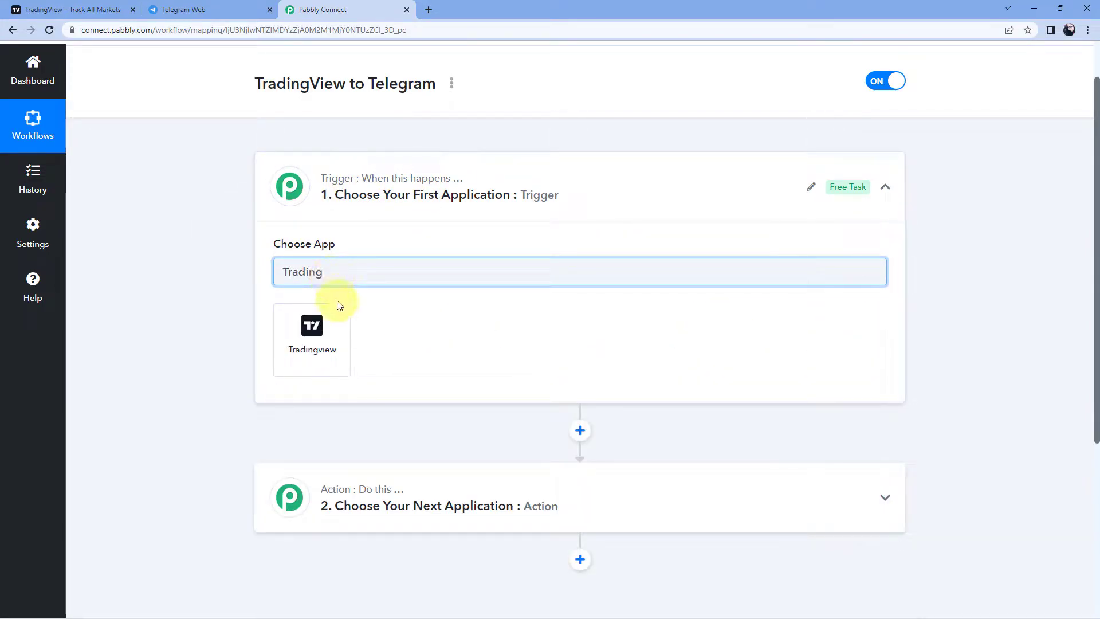
left_click(336, 314)
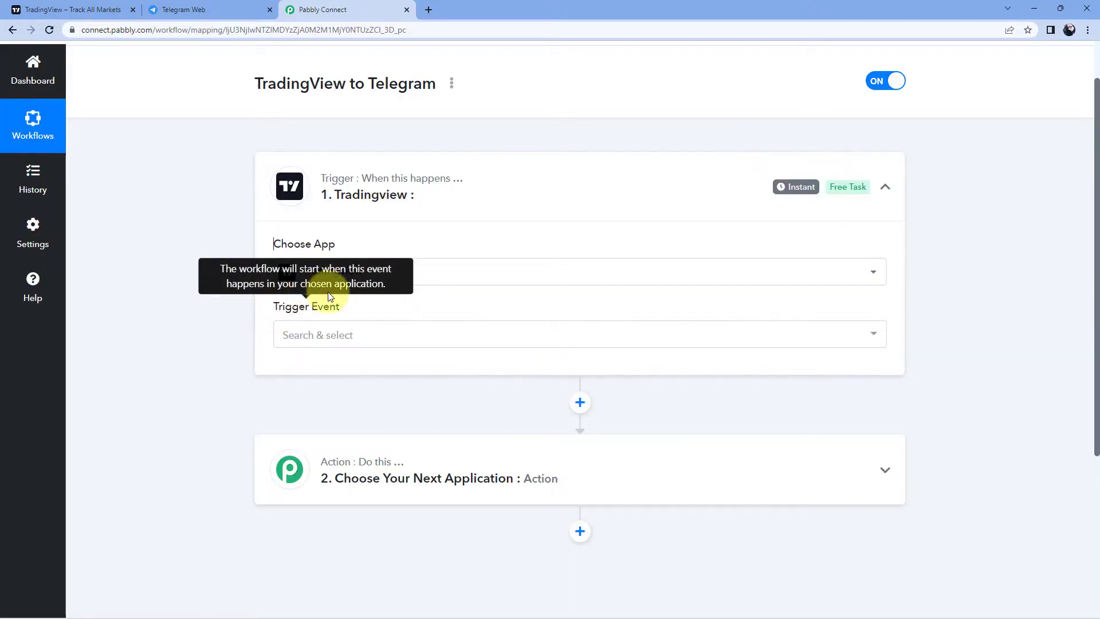
left_click(301, 335)
left_click(455, 405)
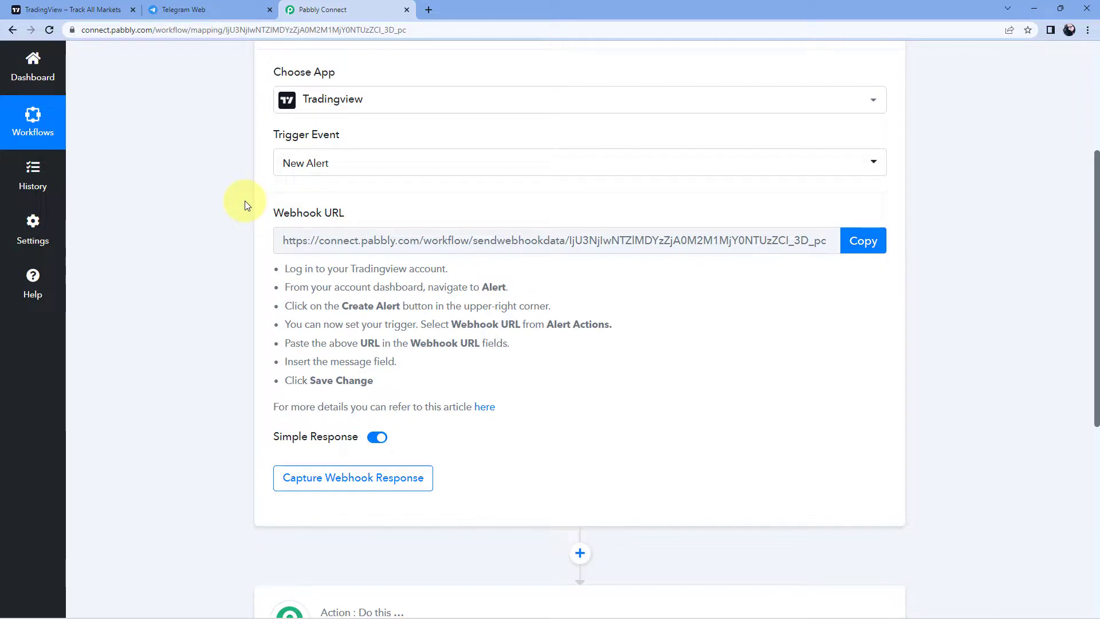
Review the webhook setup instructions and copy the Tradingview trigger's webhook URL.
left_click_drag(269, 268, 405, 389)
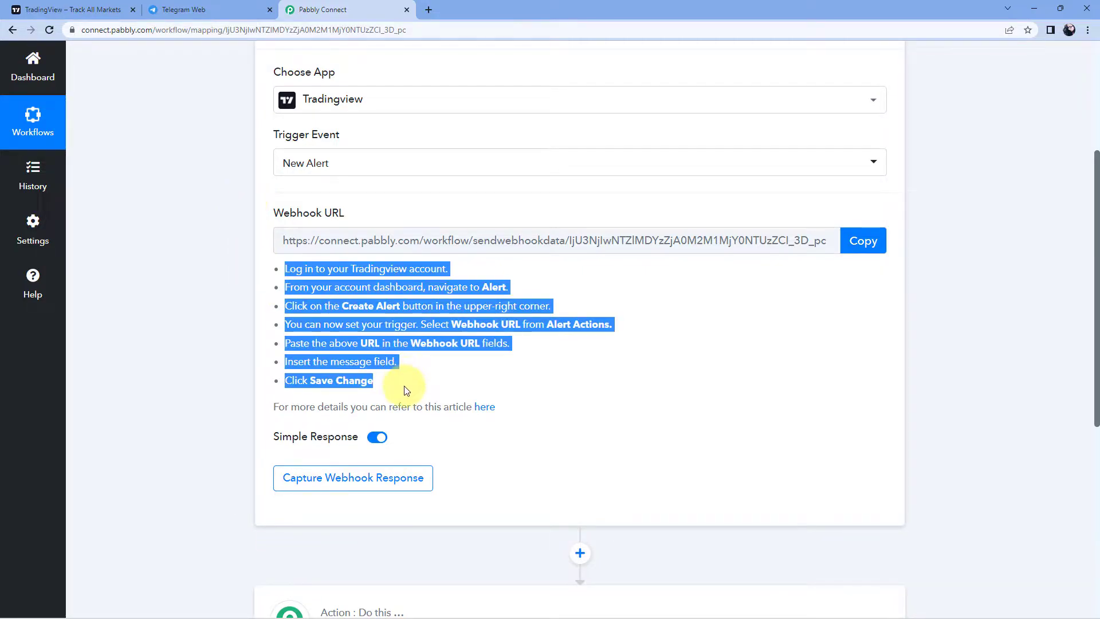
left_click(424, 365)
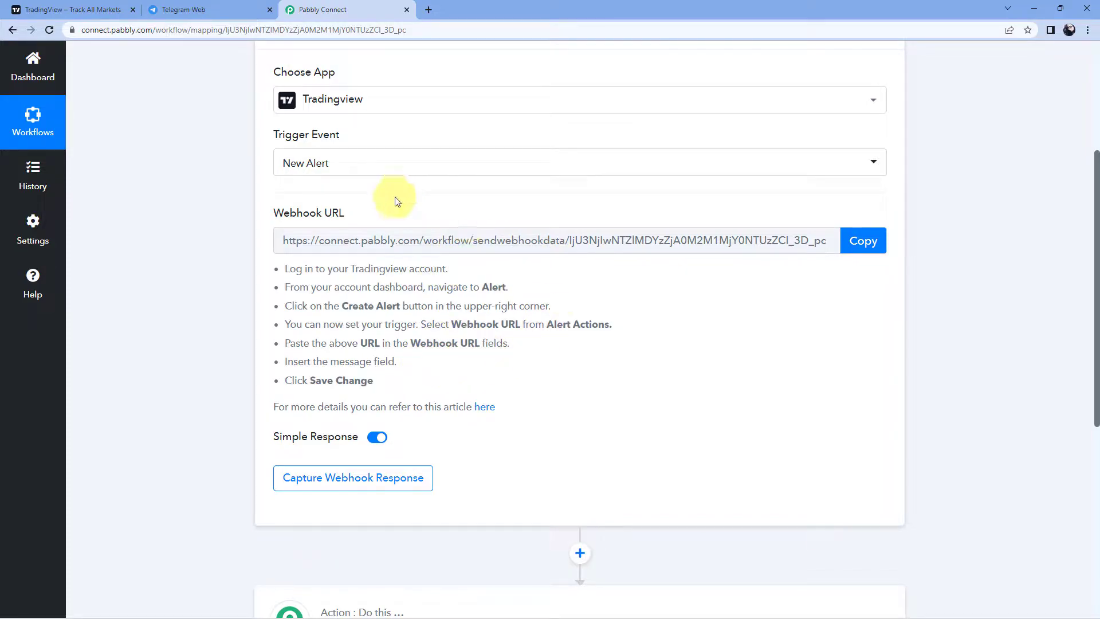
left_click(864, 240)
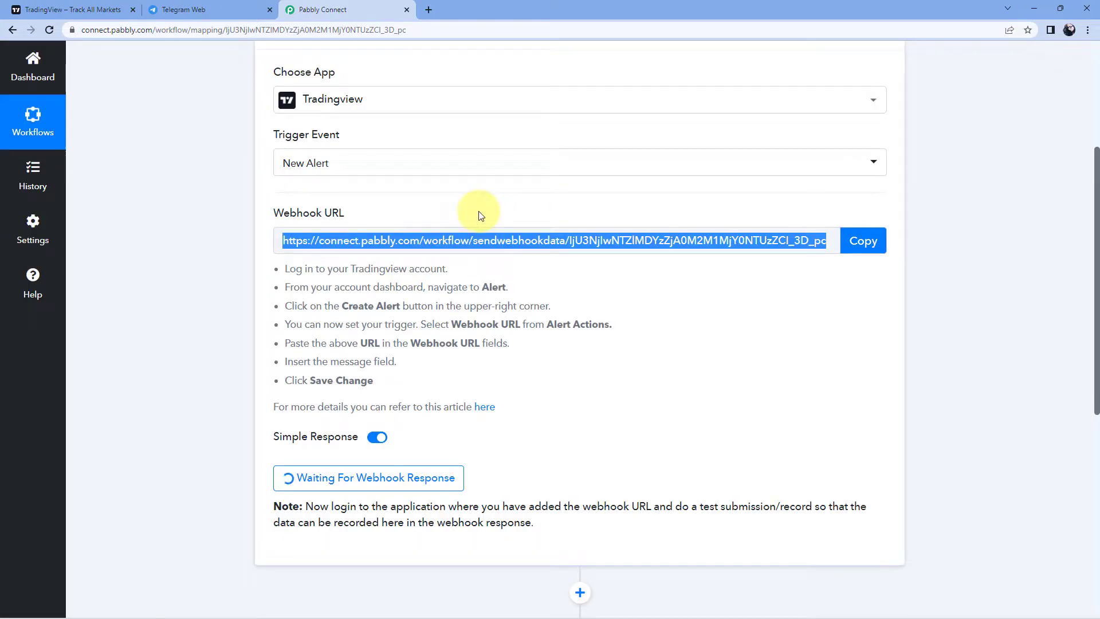
left_click(482, 239)
Switch to TradingView, open the chart and start creating a new alert on NIFTY.
left_click(113, 7)
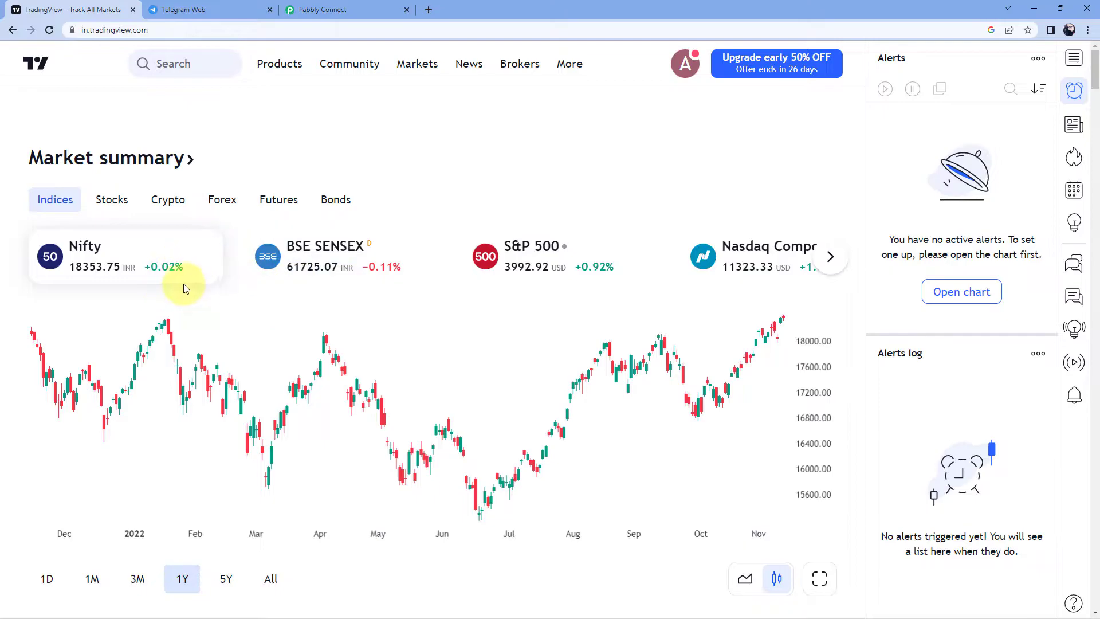
left_click(982, 297)
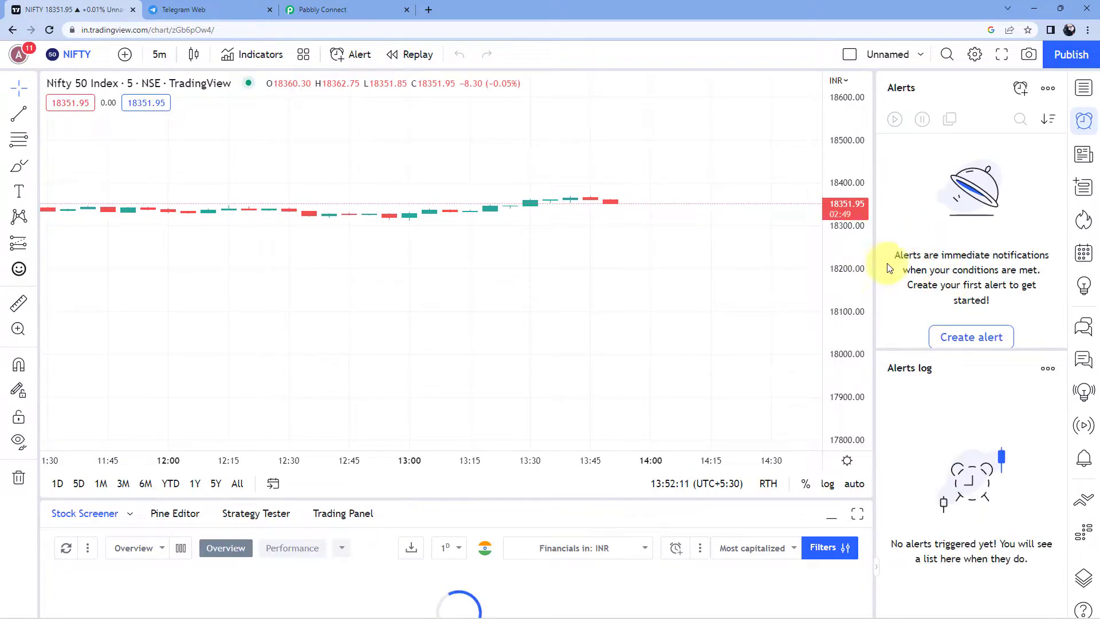
left_click(978, 337)
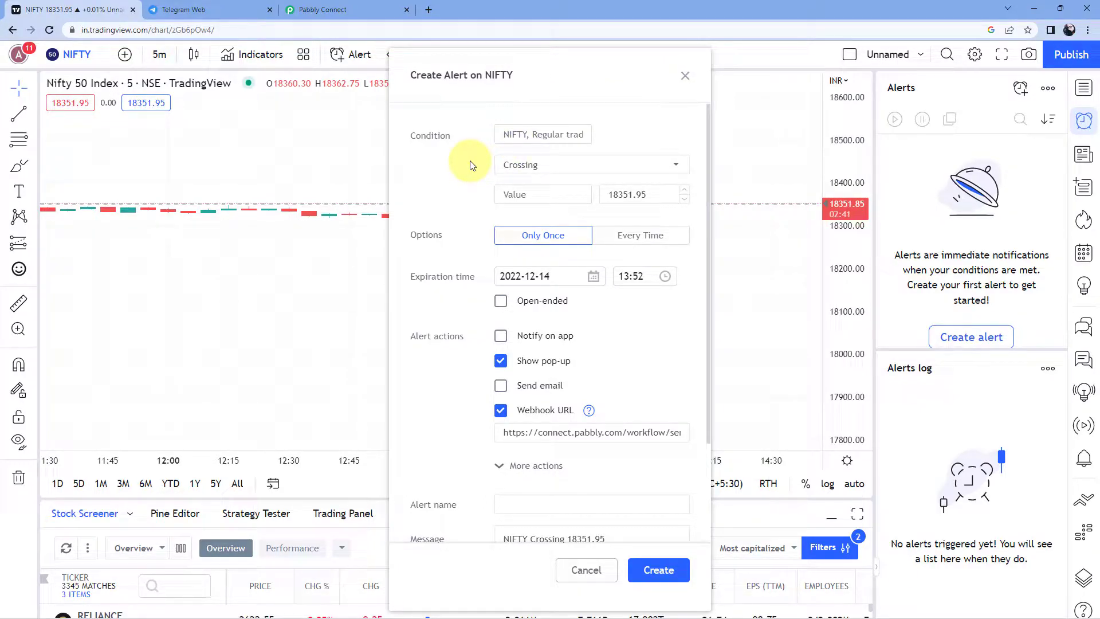
Set the NIFTY alert condition to Crossing at a value of 18349.00, keeping the expiration date 2022-12-14.
left_click_drag(503, 134, 528, 135)
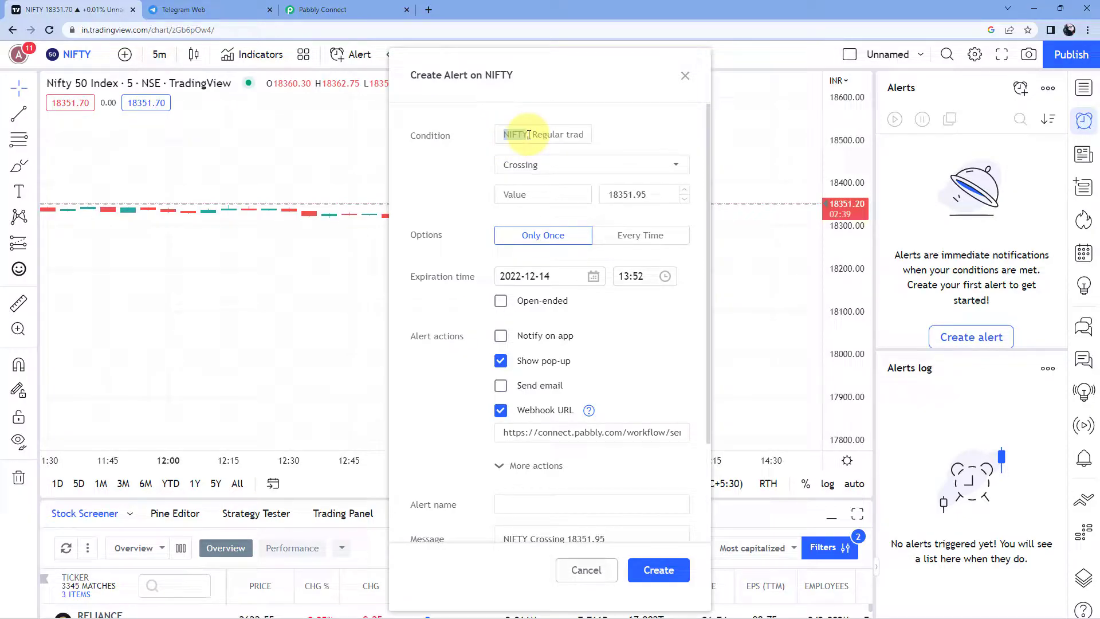
left_click(501, 135)
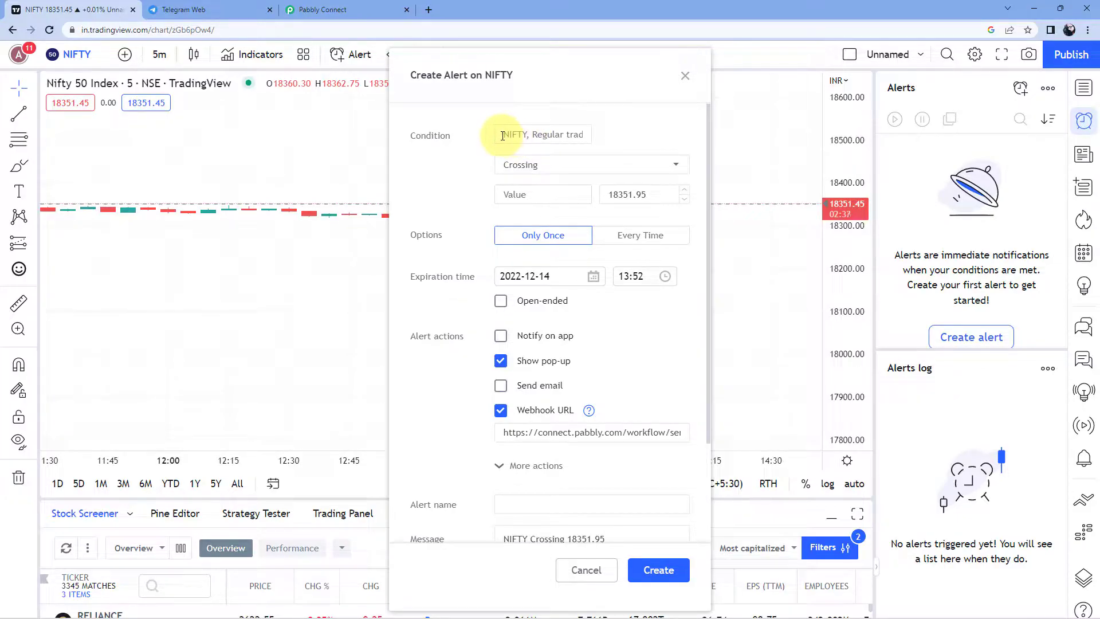
left_click(563, 168)
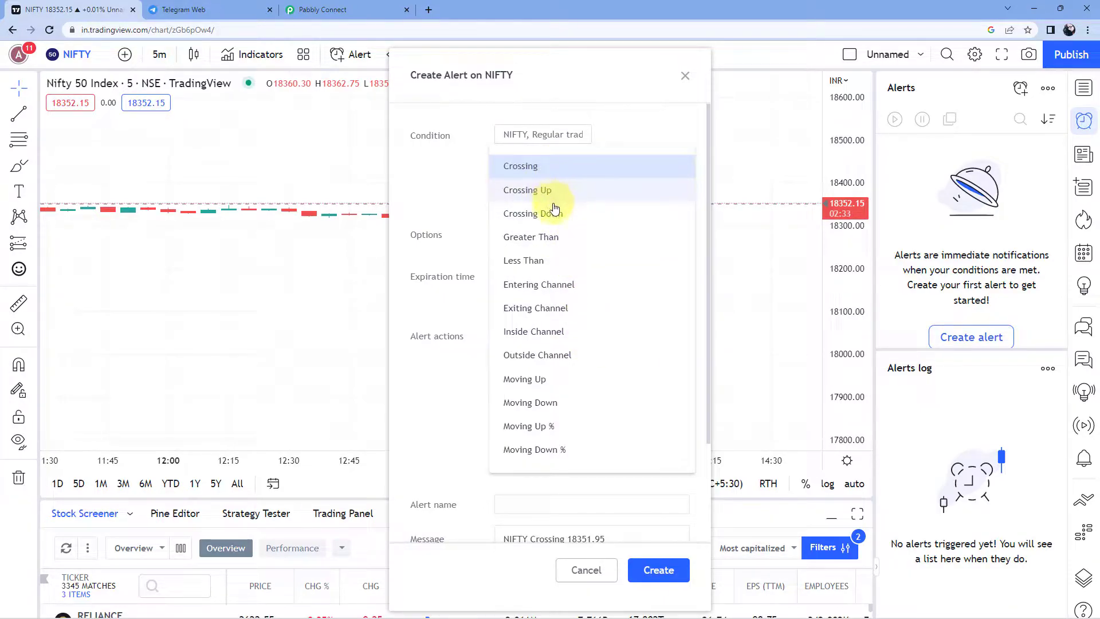
left_click(562, 168)
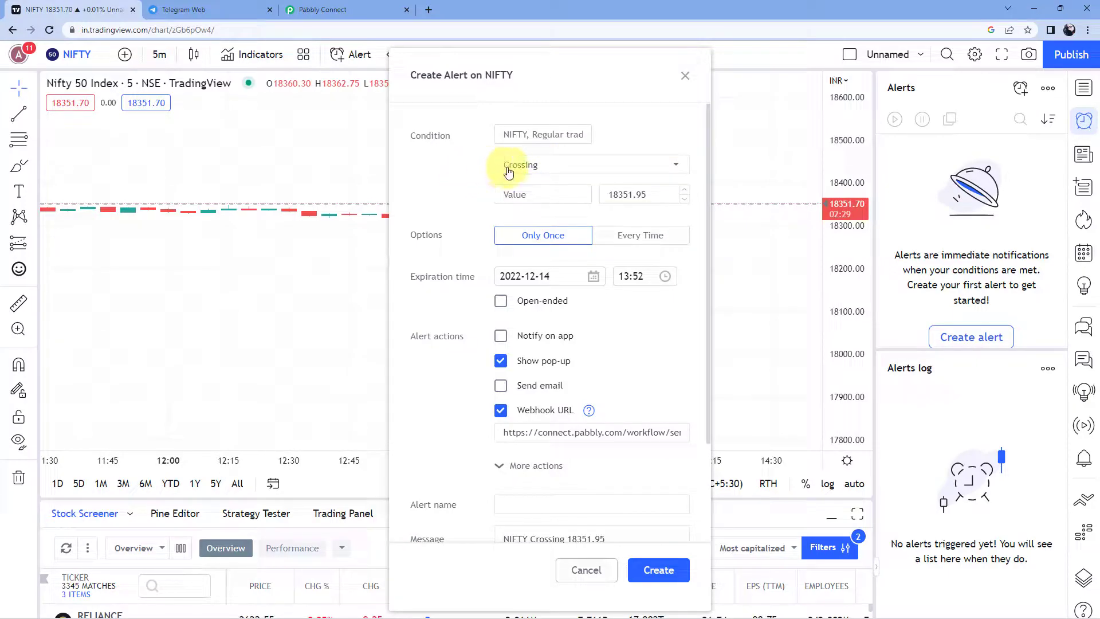
left_click_drag(651, 194, 573, 194)
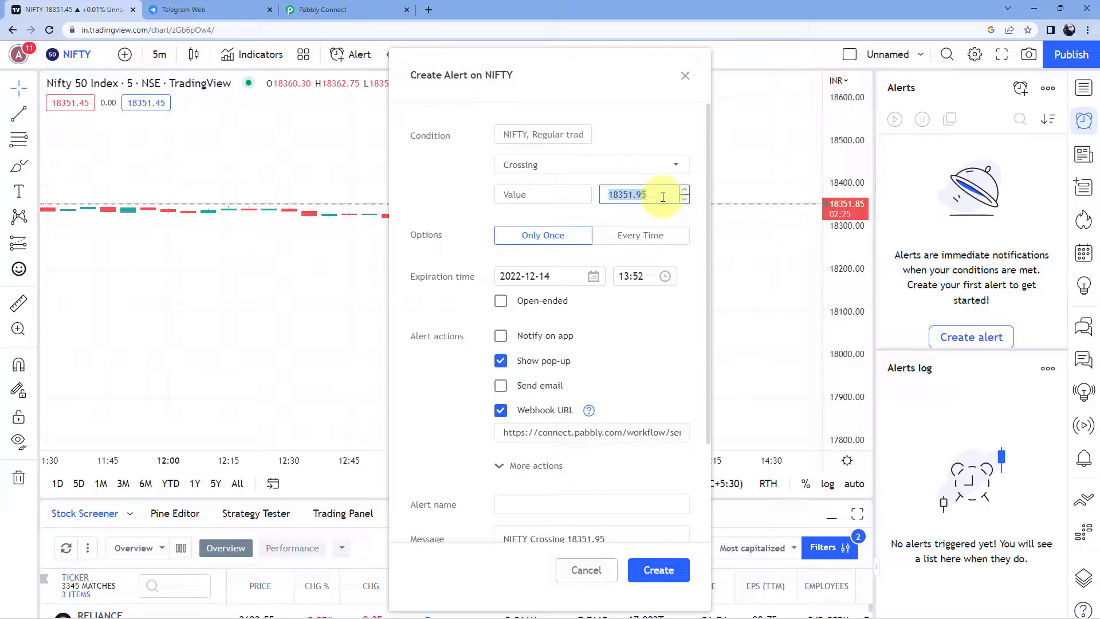
left_click(631, 195)
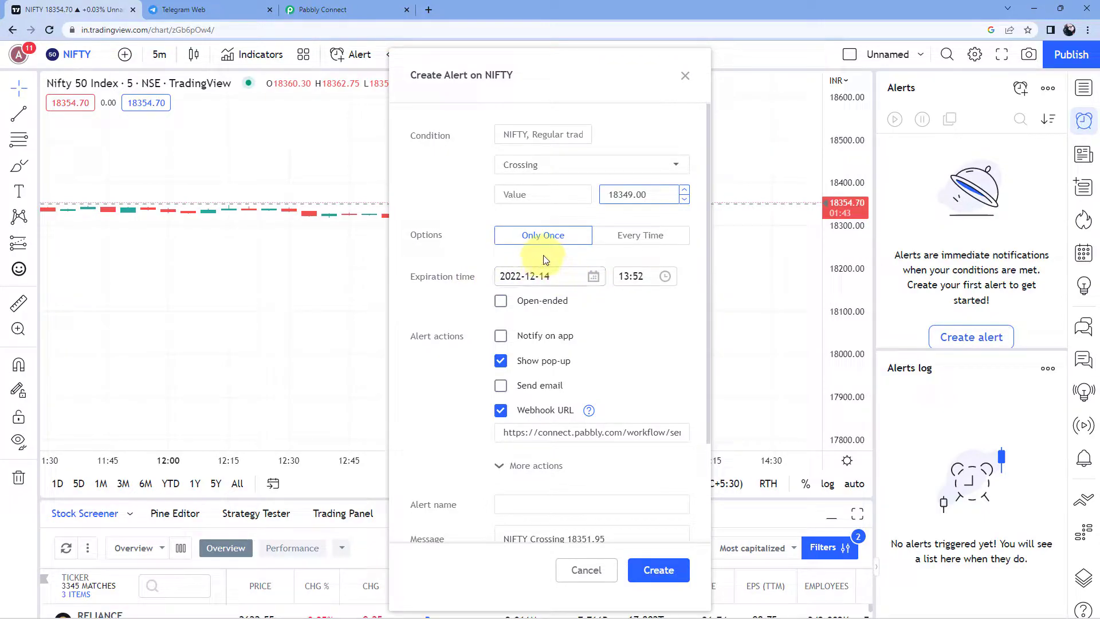
left_click(561, 278)
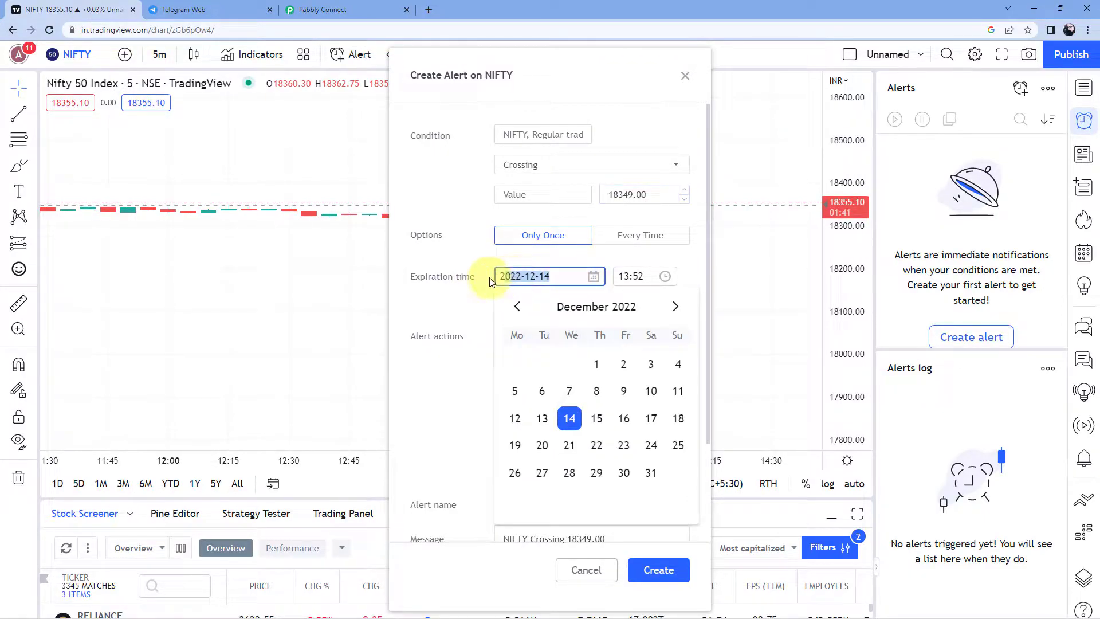
left_click(479, 249)
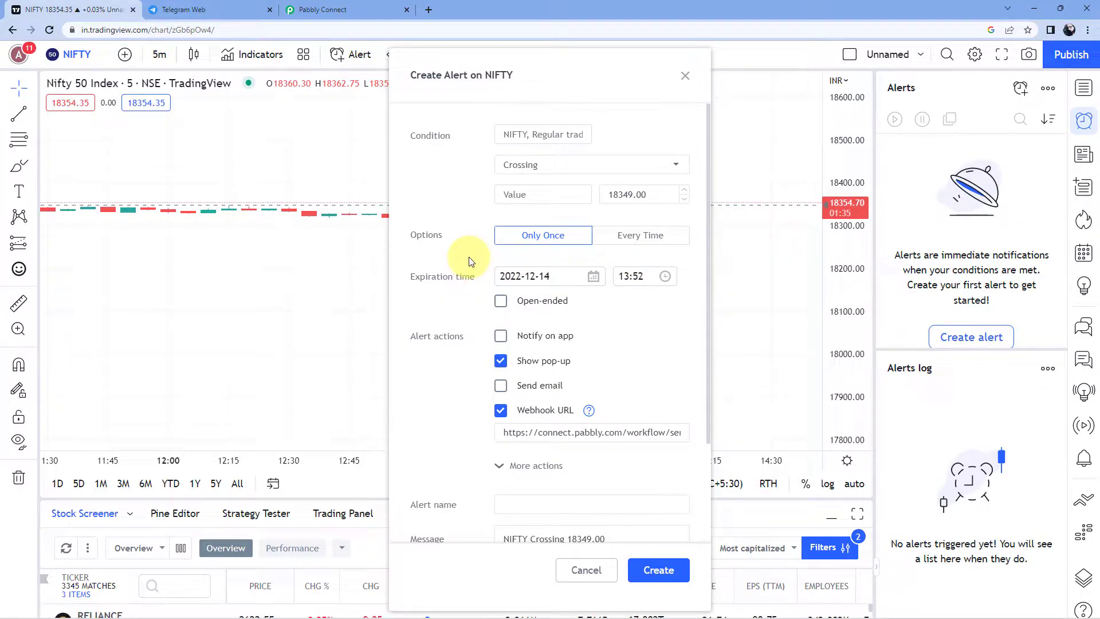
Turn the alert's Webhook URL action off and on again, and clear the existing URL.
scroll(471, 261, "down", 1)
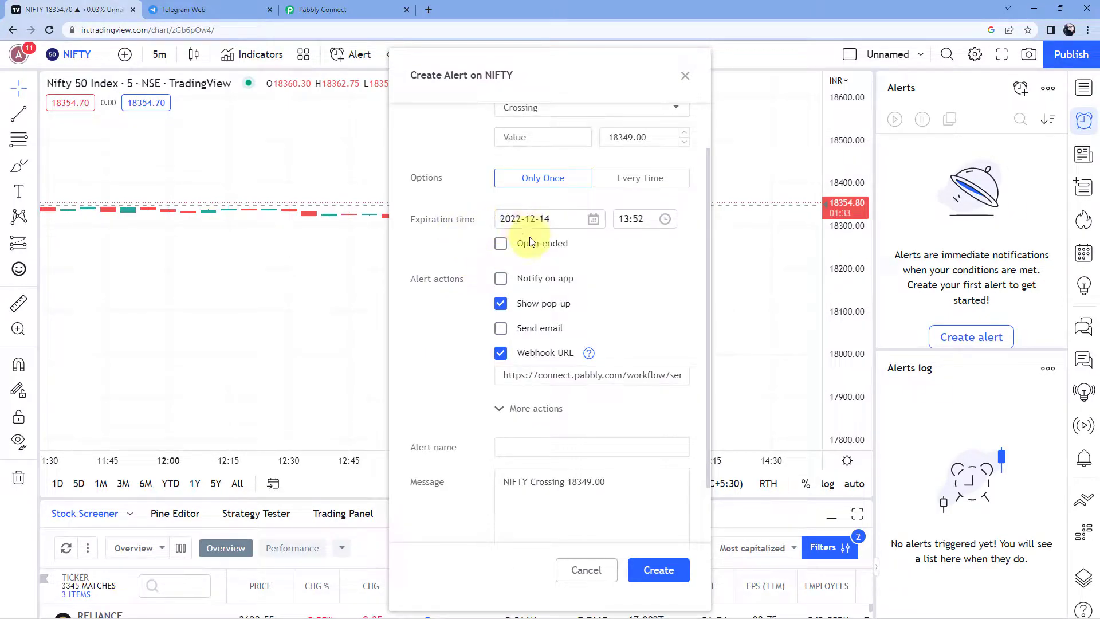
left_click(497, 356)
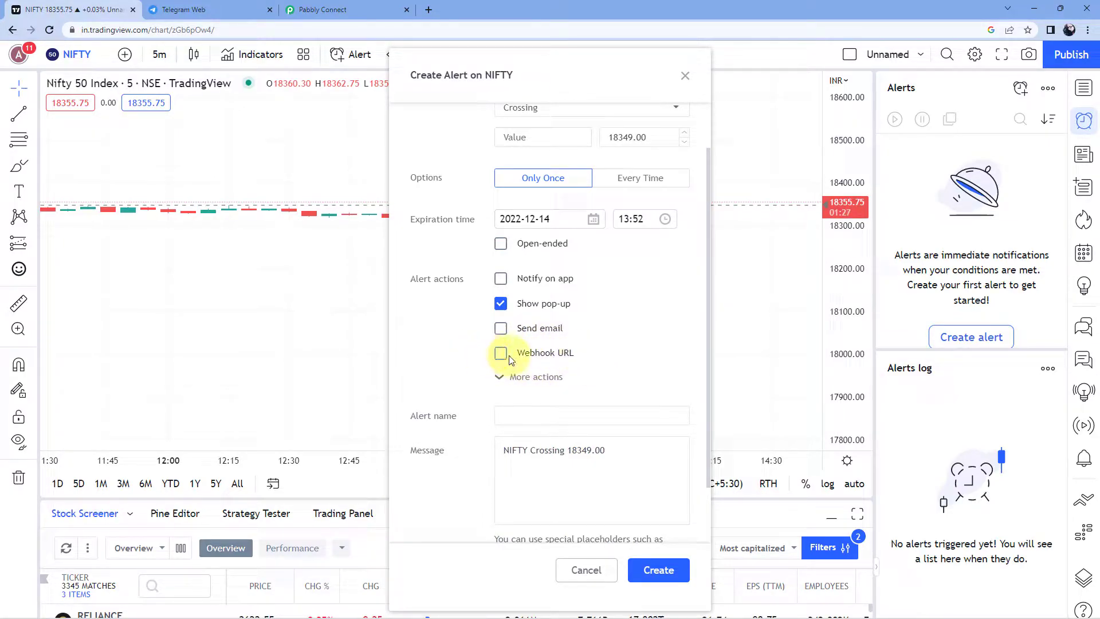
left_click(506, 355)
left_click(541, 373)
key("ctrl+a")
key("BackSpace")
left_click(480, 385)
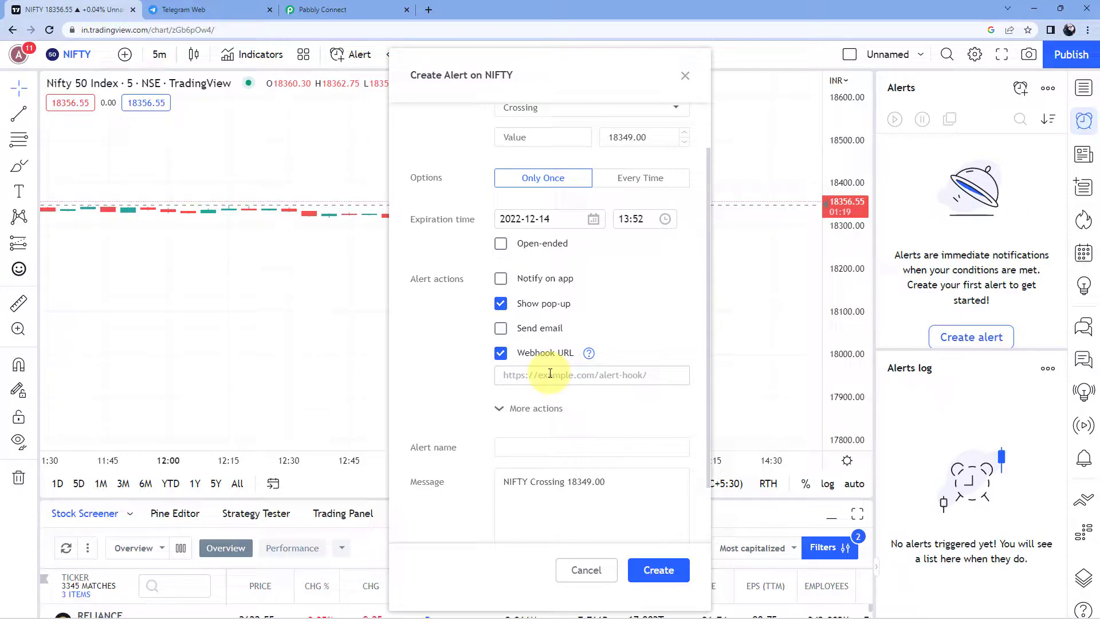
Copy the trigger's webhook URL from Pabbly Connect and paste it into the TradingView alert's Webhook URL field.
left_click(322, 10)
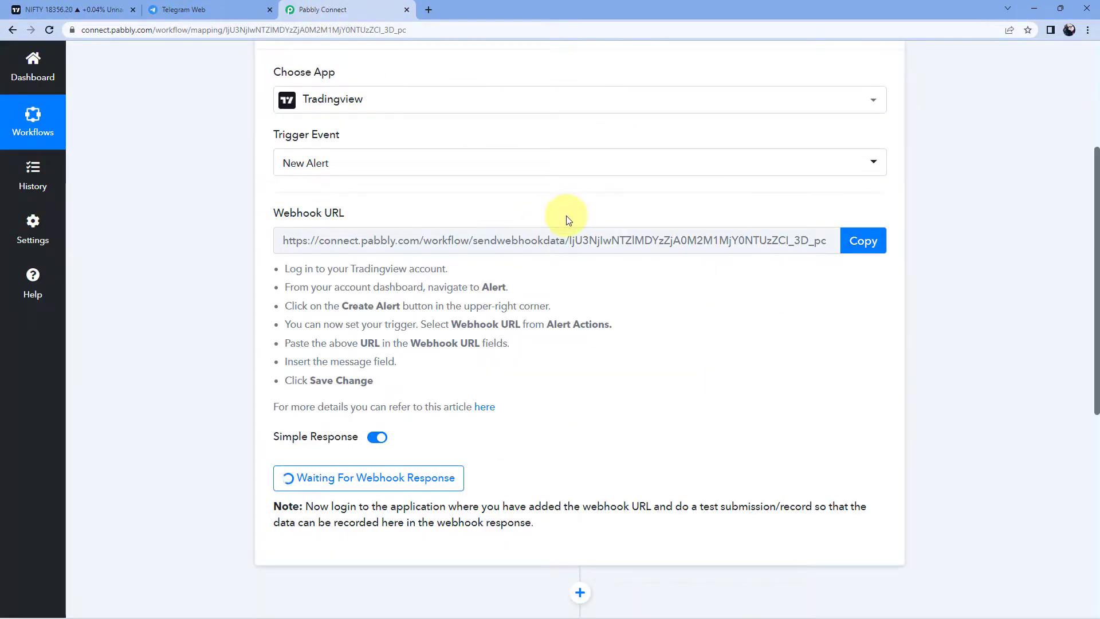
left_click(851, 240)
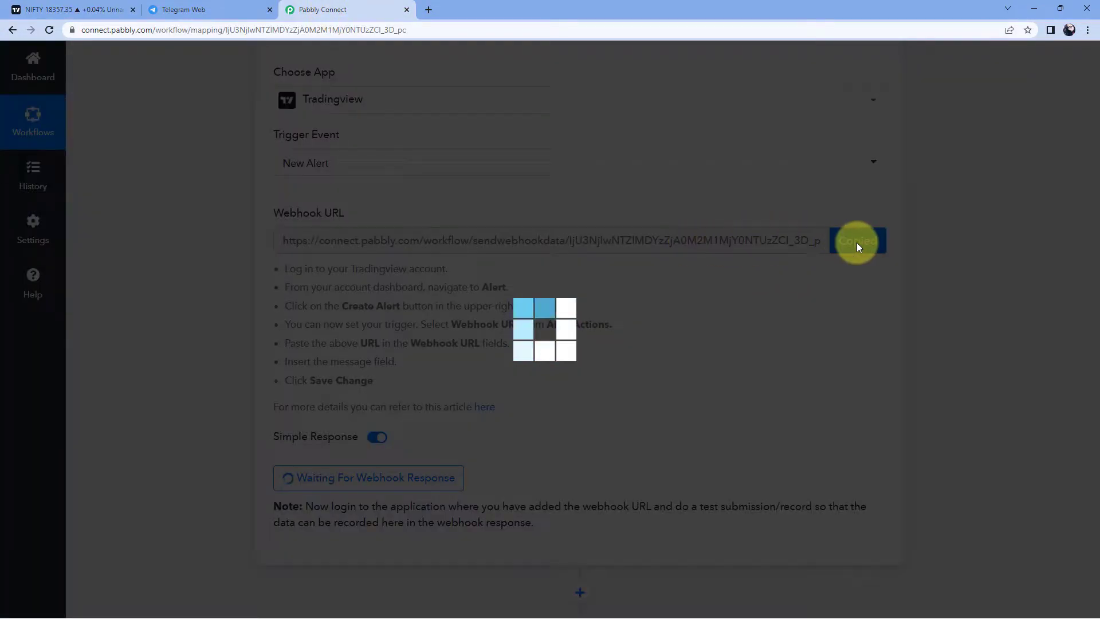
left_click(86, 9)
left_click(523, 371)
right_click(523, 371)
left_click(519, 450)
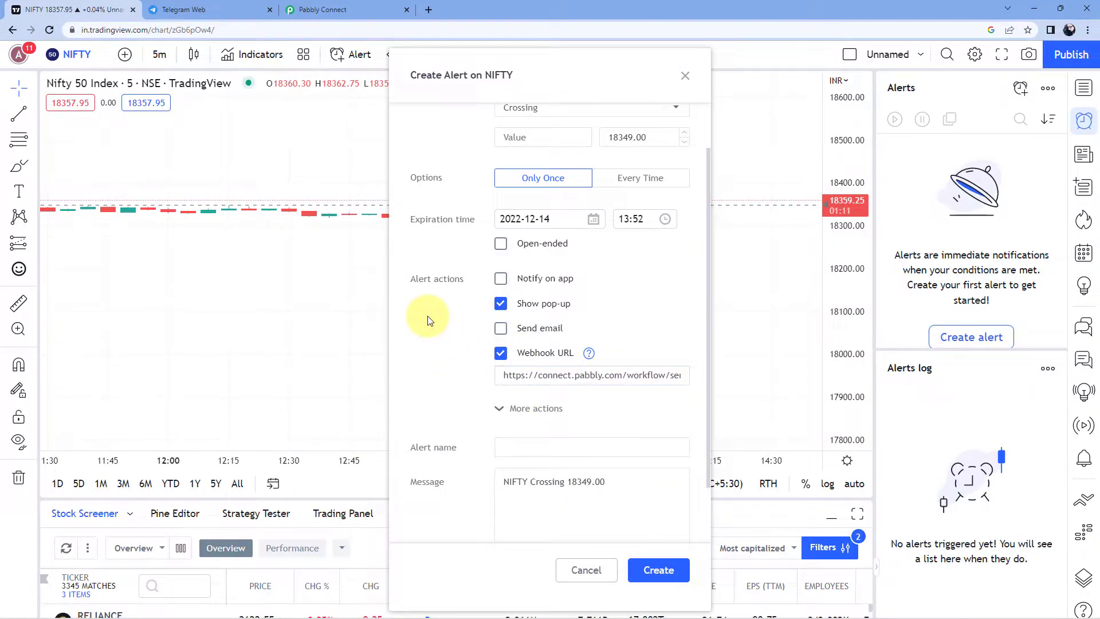
Examine the alert's message text and open the help article on using variable values in alerts.
scroll(467, 298, "down", 1)
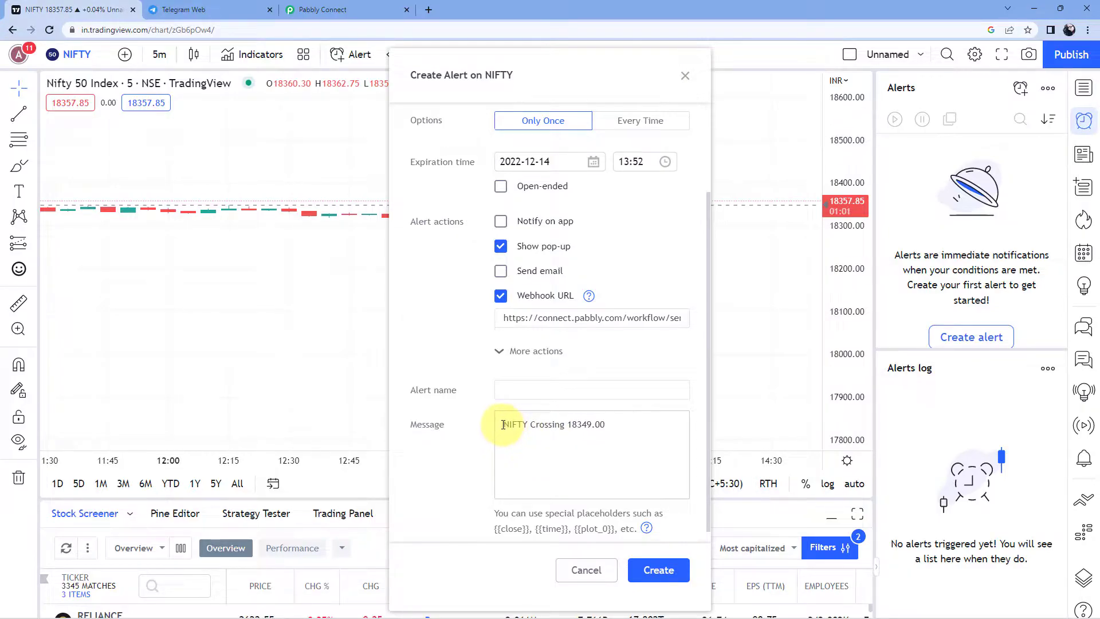
left_click_drag(504, 426, 606, 425)
key("Right")
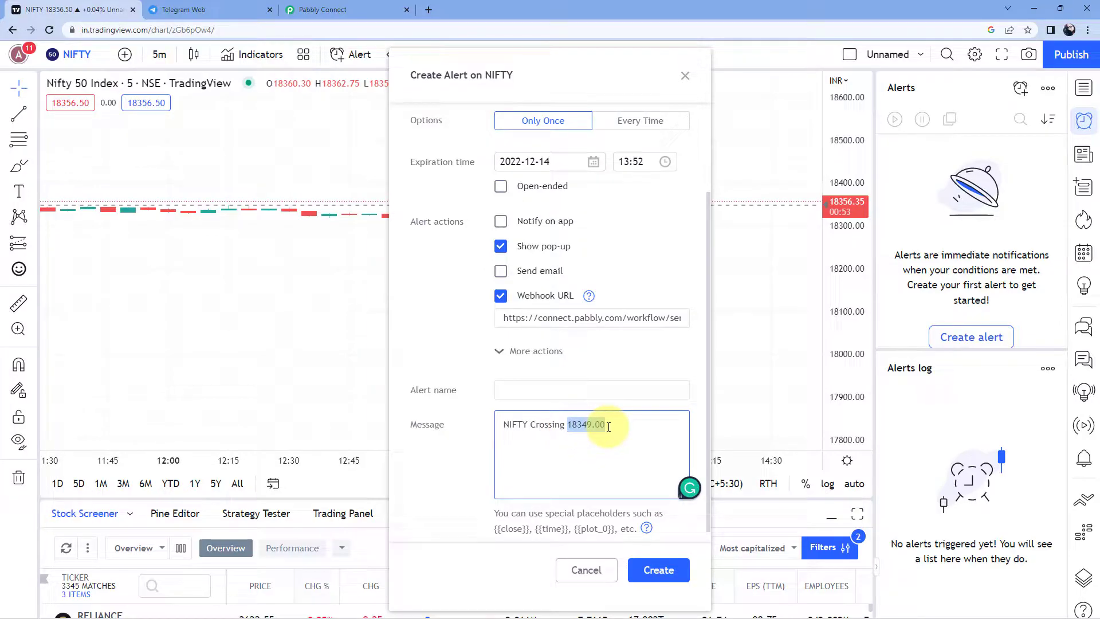
left_click(612, 428)
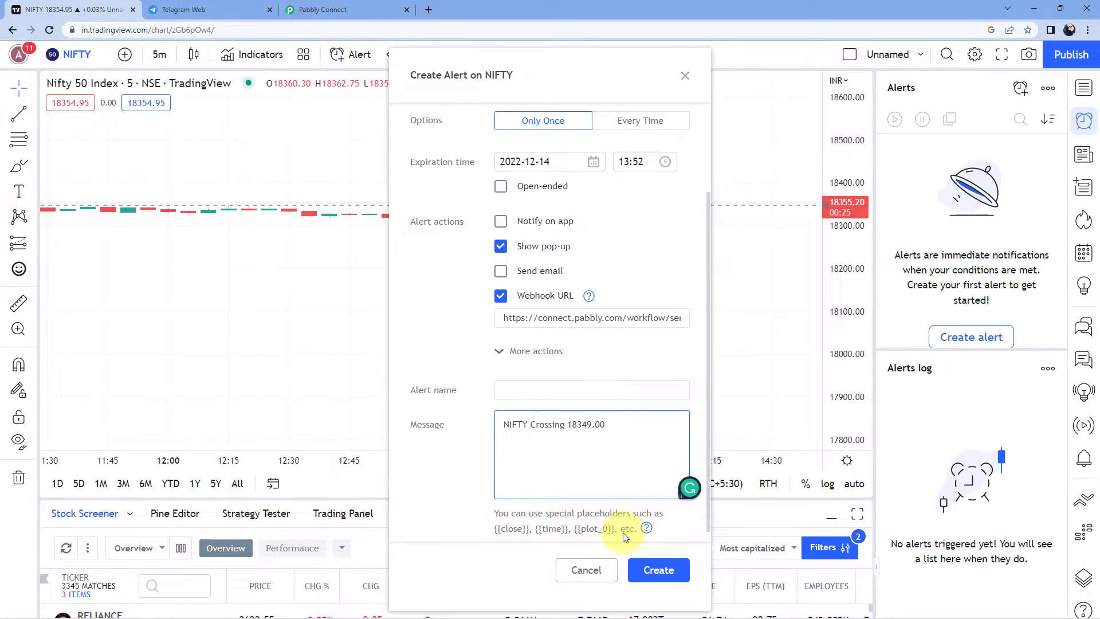
left_click(646, 527)
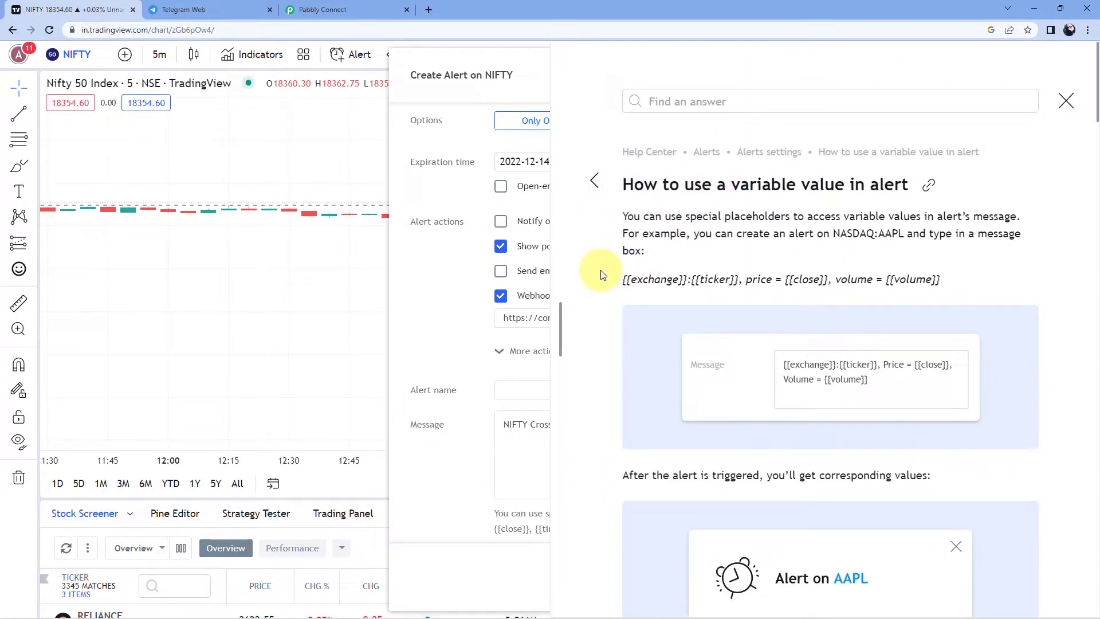
scroll(618, 266, "down", 2)
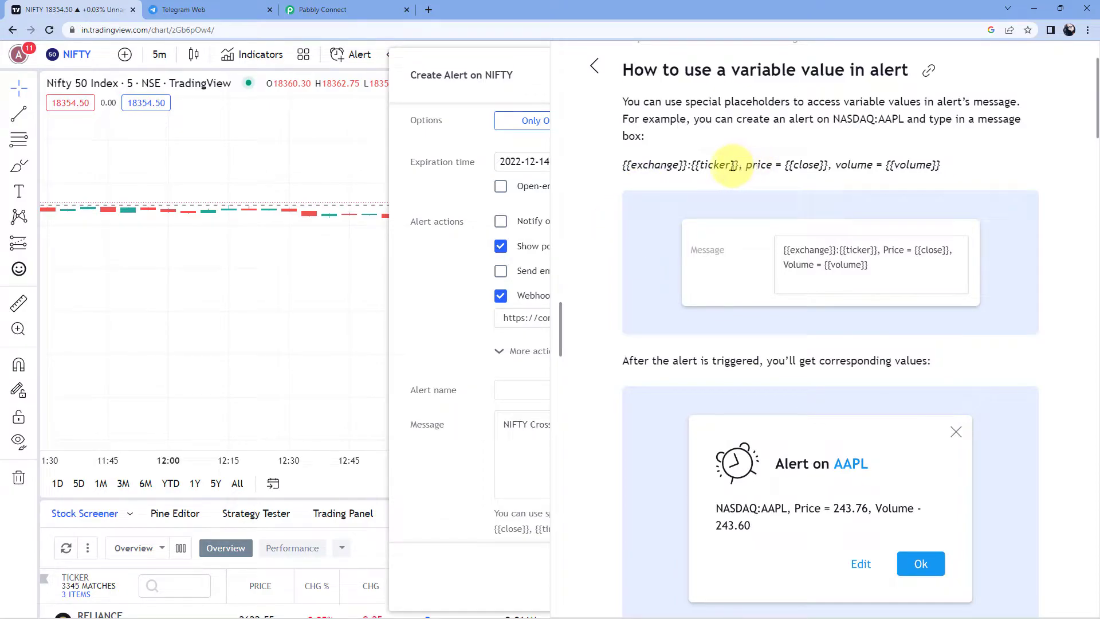
Examine the help article's example message and its list of available placeholders, and close the article.
double_click(647, 165)
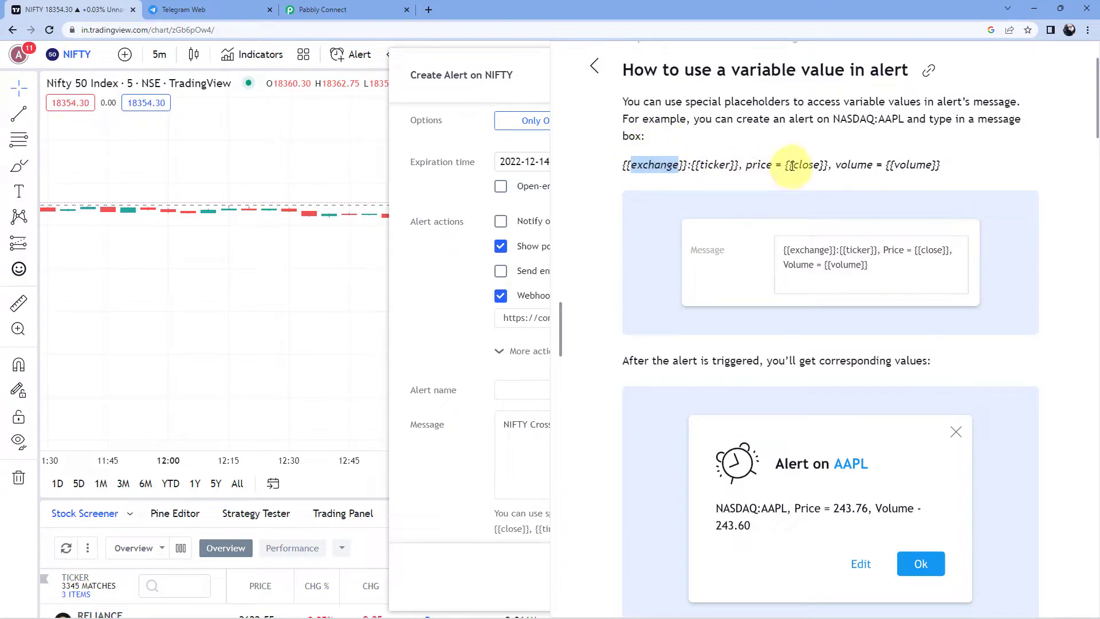
double_click(814, 166)
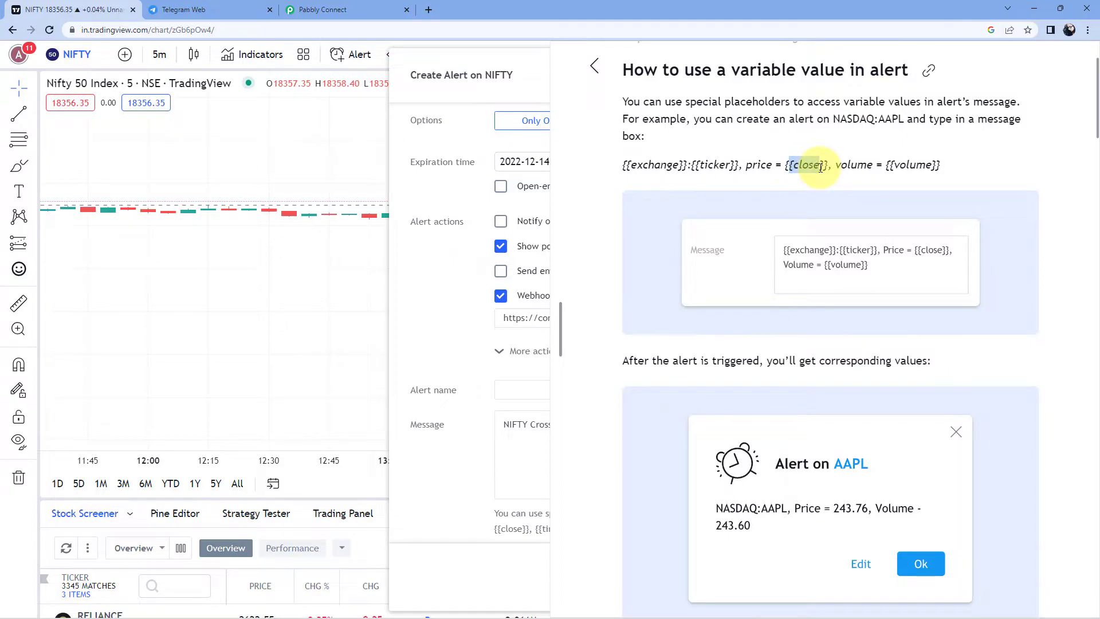
left_click(860, 166)
double_click(911, 166)
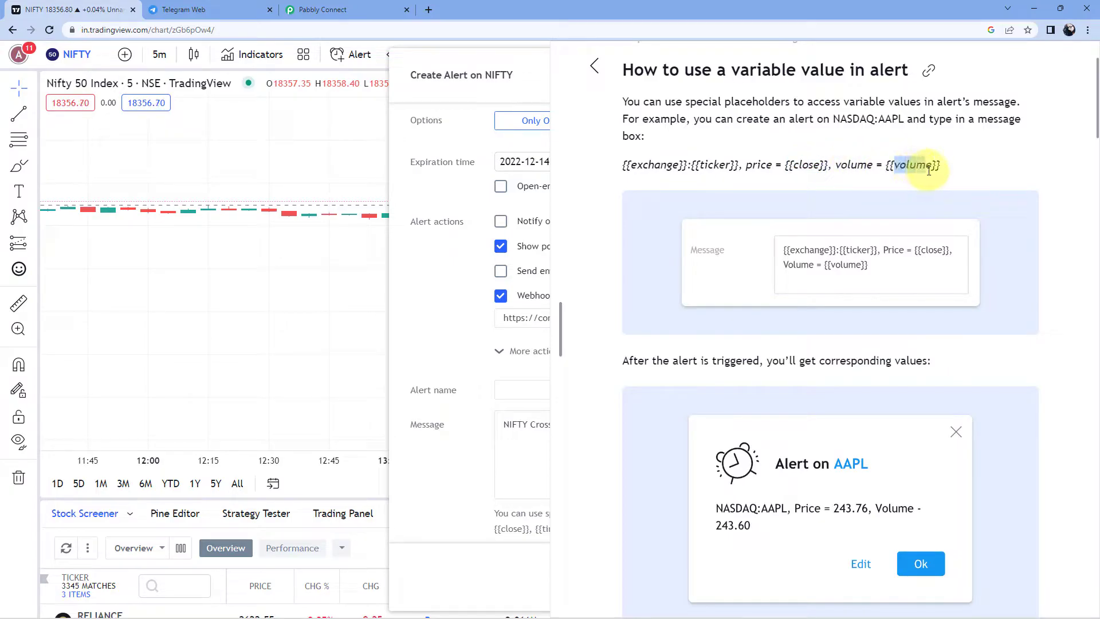
scroll(837, 171, "down", 7)
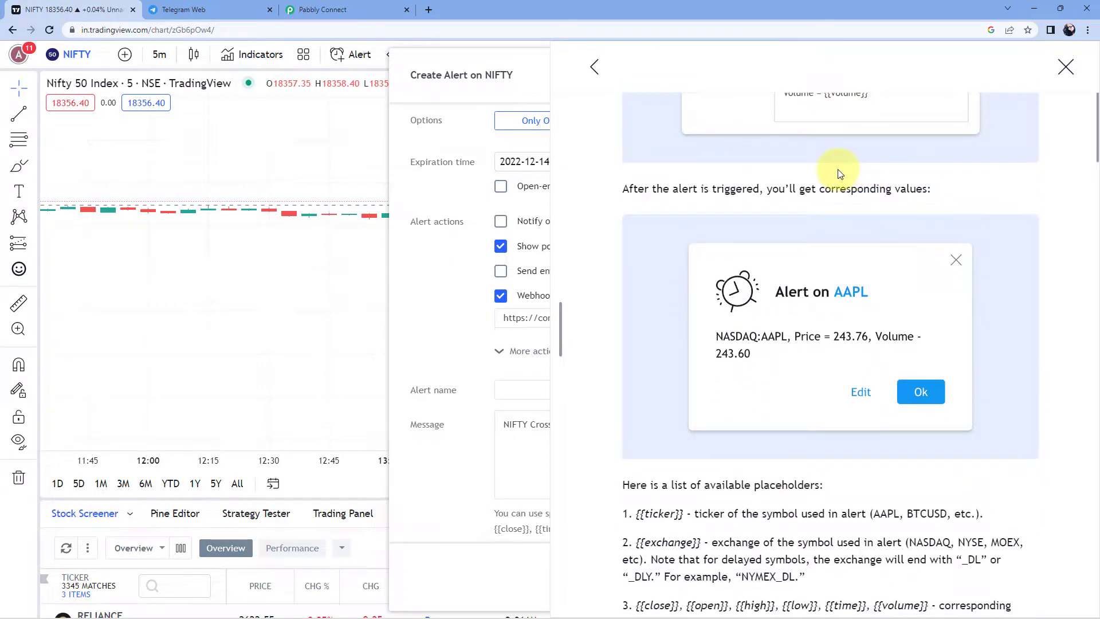
scroll(860, 235, "down", 2)
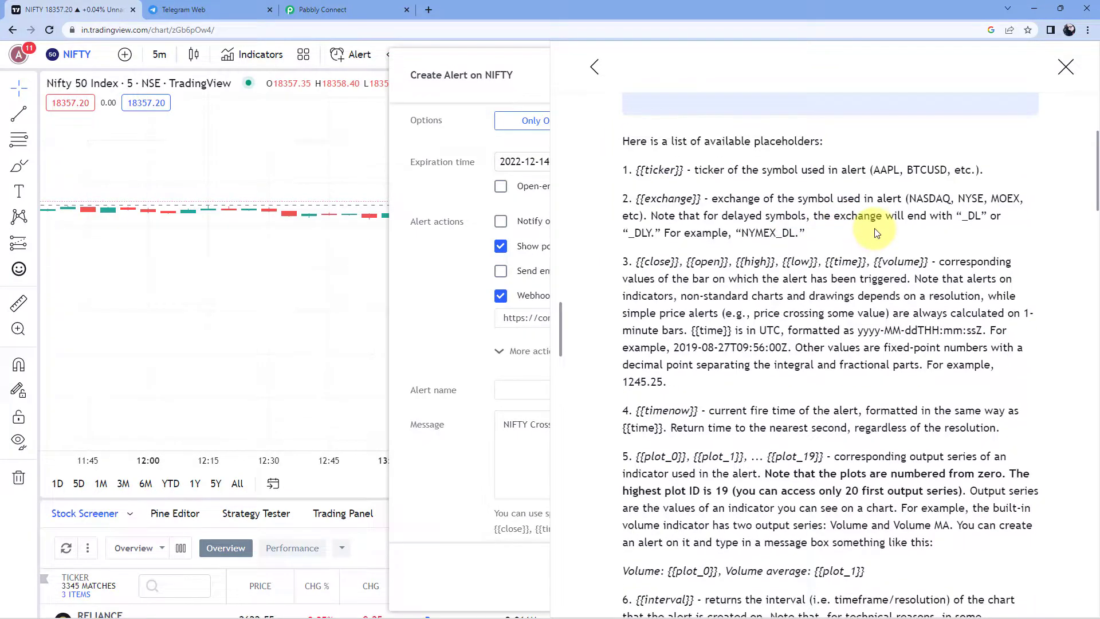
scroll(874, 228, "down", 3)
scroll(874, 229, "down", 2)
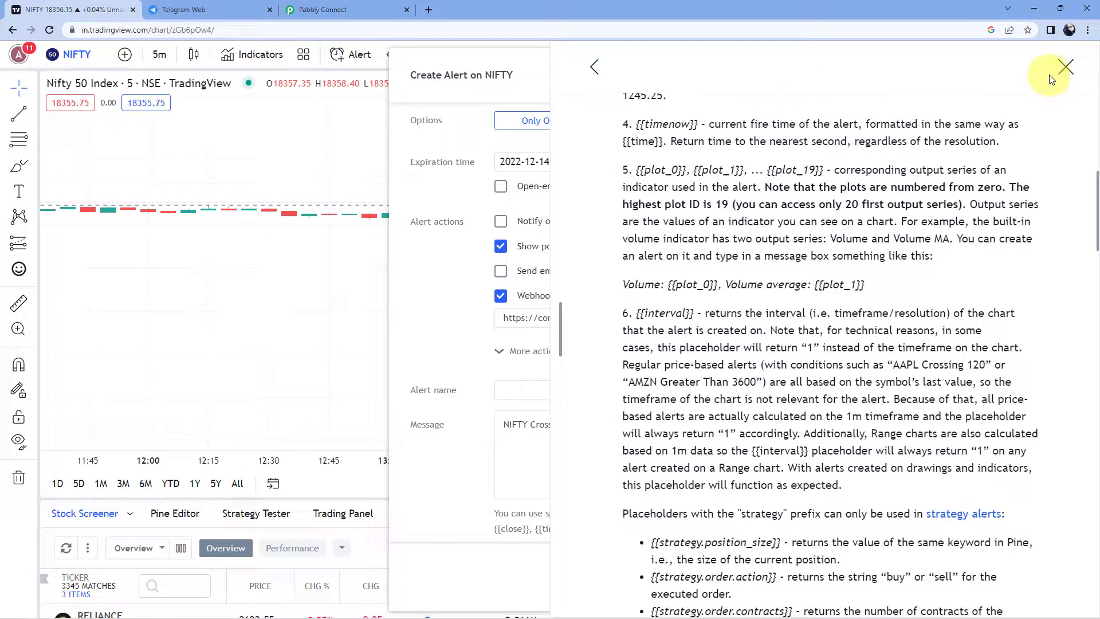
left_click(1065, 66)
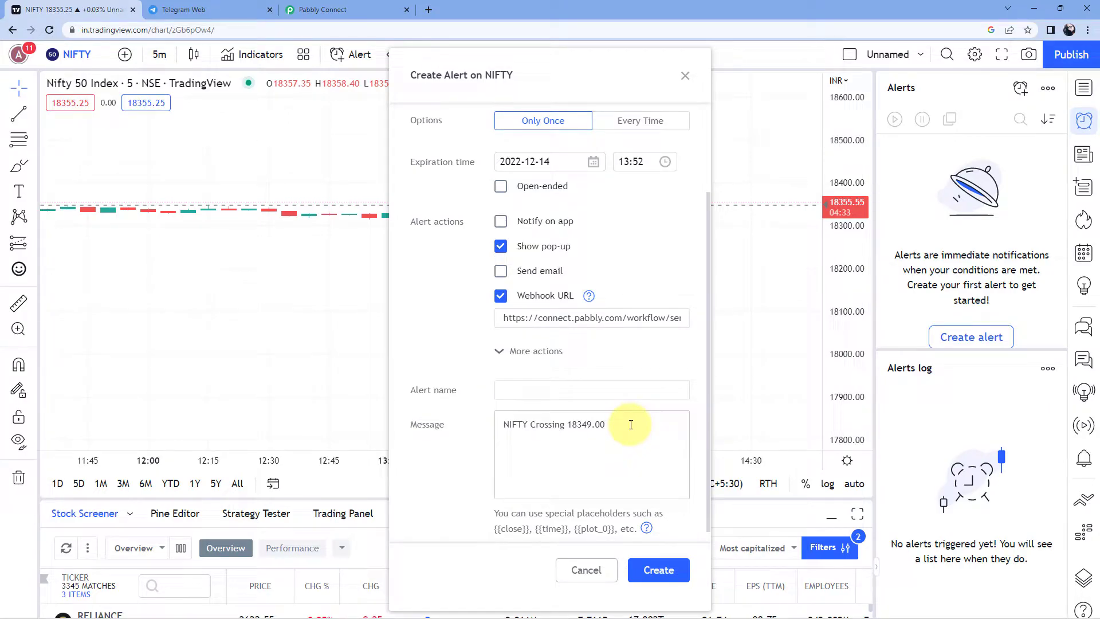
Extend the alert message after the crossing value with ", Volume - {{volume}}, Price - {{close}}".
left_click(640, 422)
type(", V")
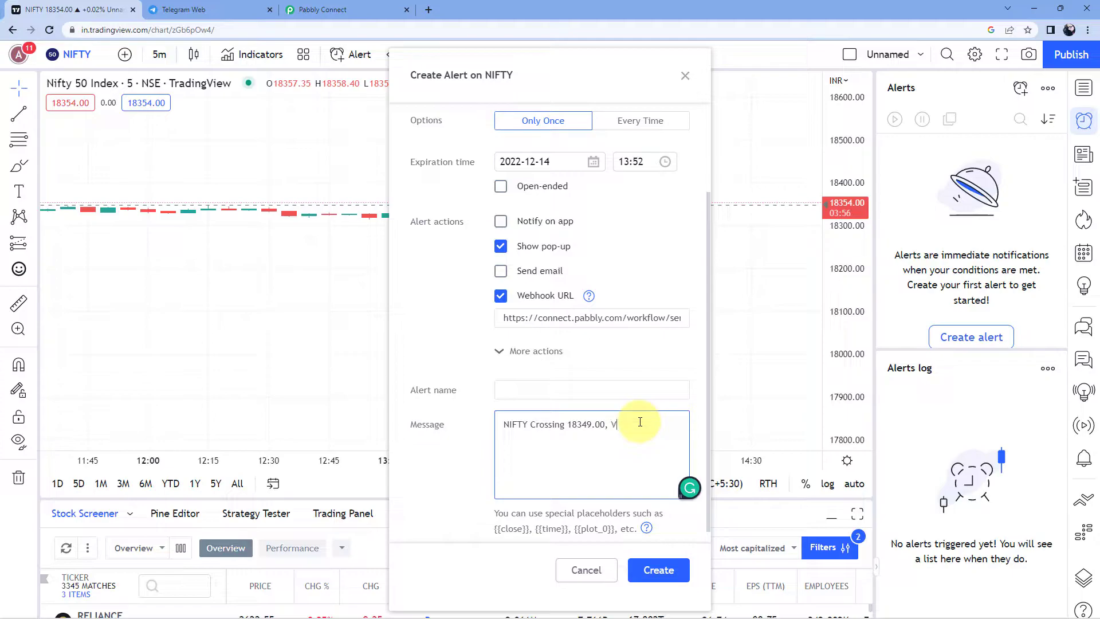
type("olume - {{volume")
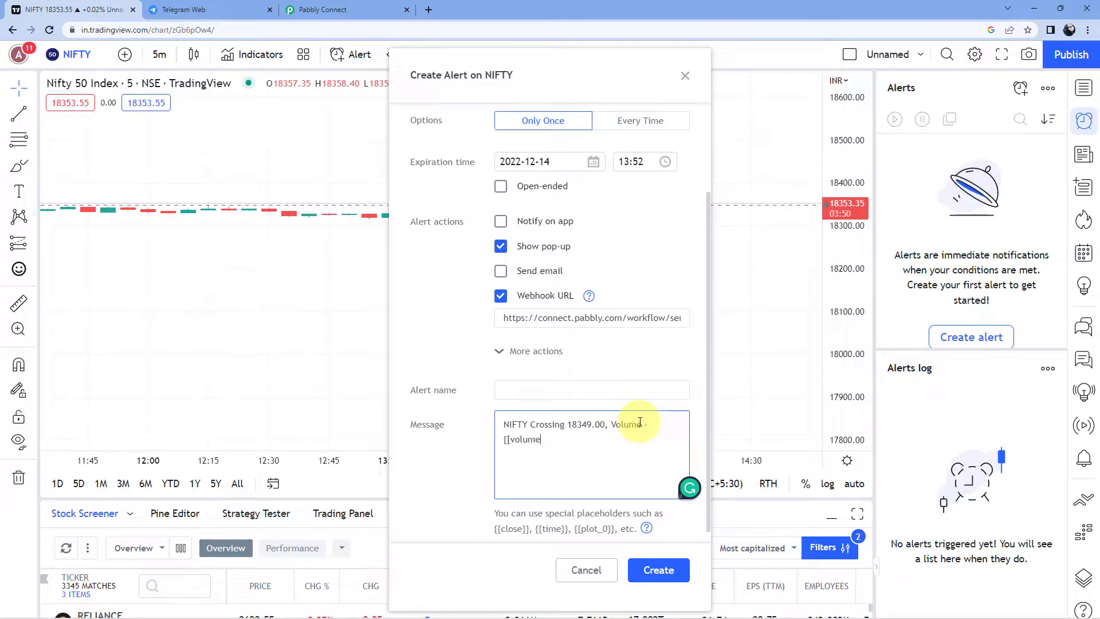
type("}}, Price")
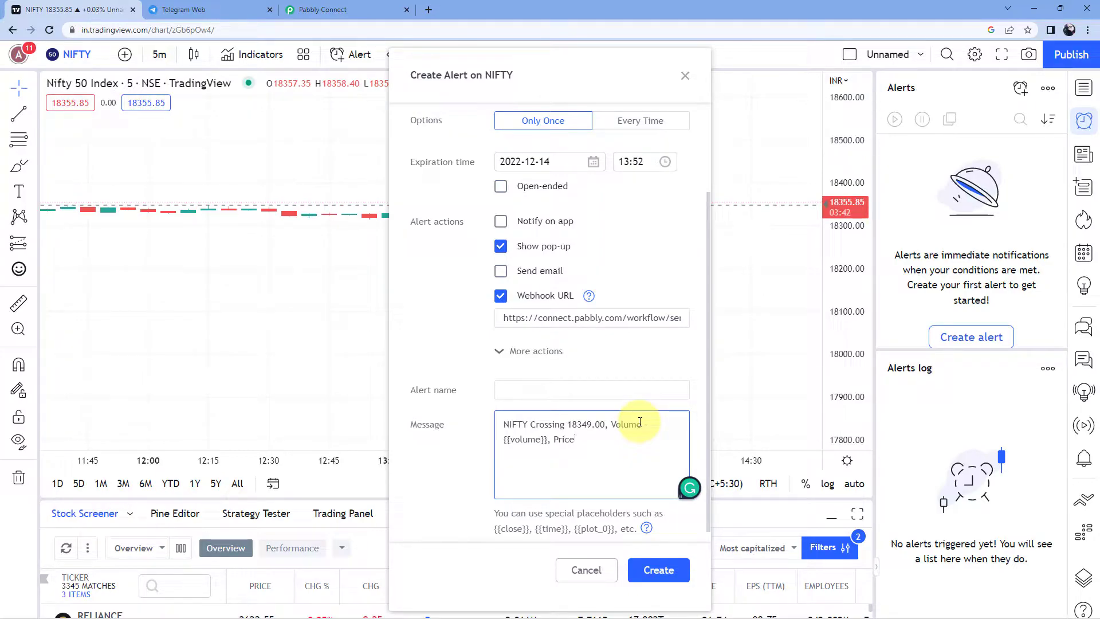
type(" - {{clo")
key("BackSpace")
key("BackSpace")
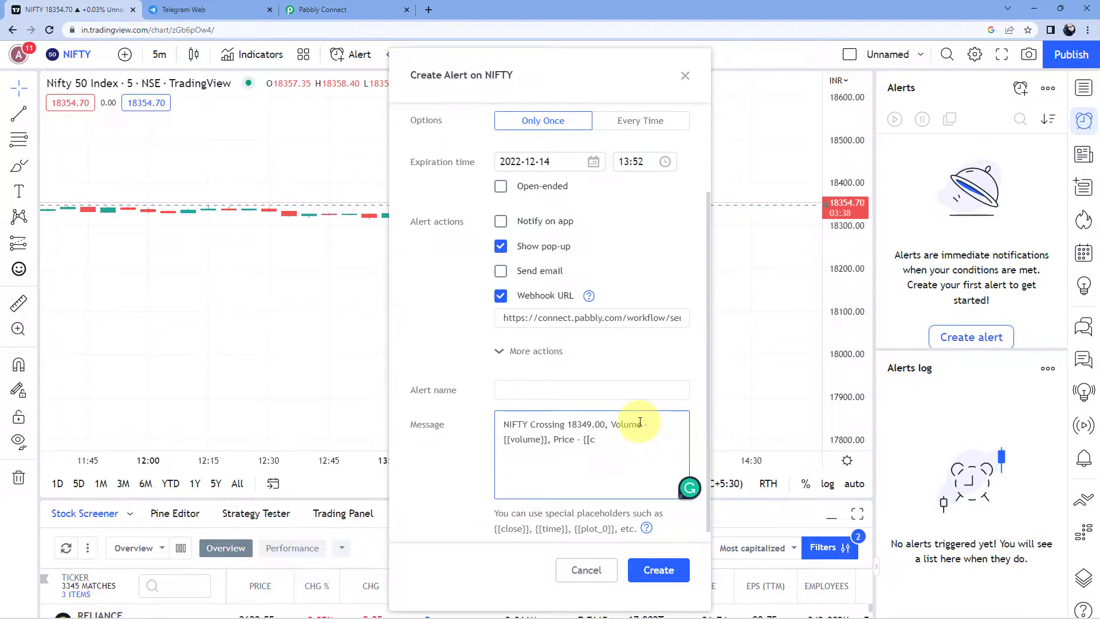
type("close")
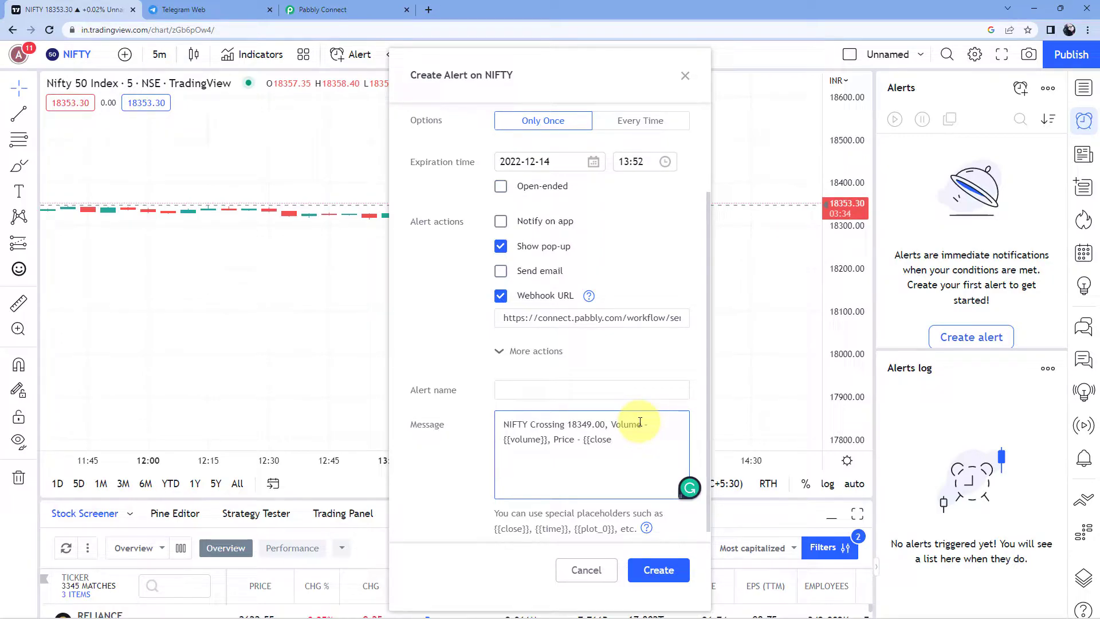
Finish the alert message with ", Time - {{timenow}}", correcting the spelling of the placeholder.
type("}}, Time - {{")
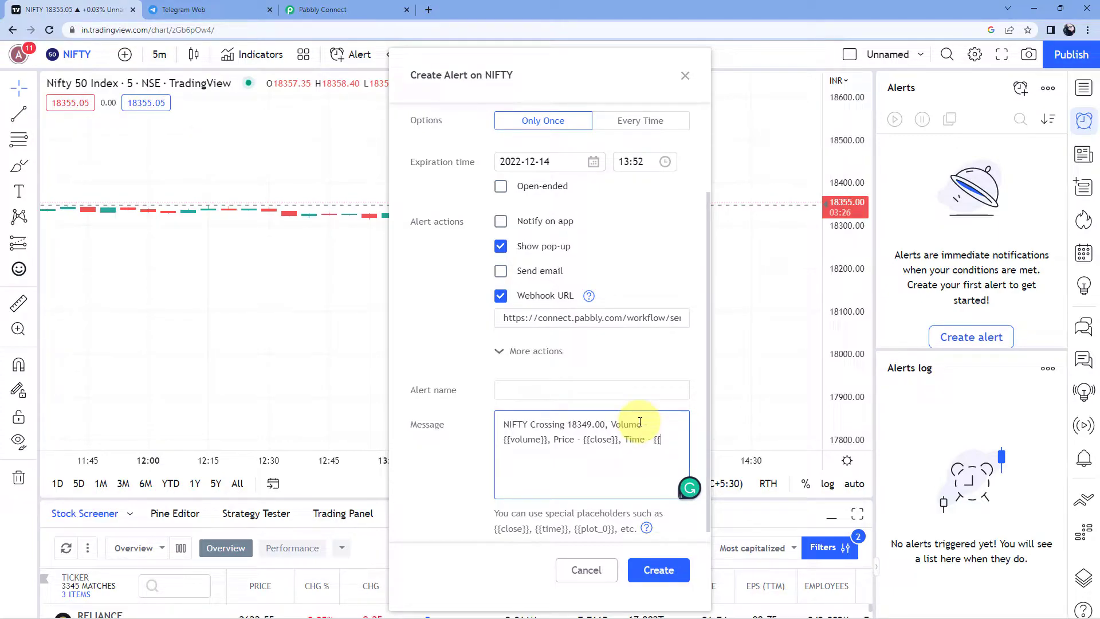
type("teamn")
type("ow}}")
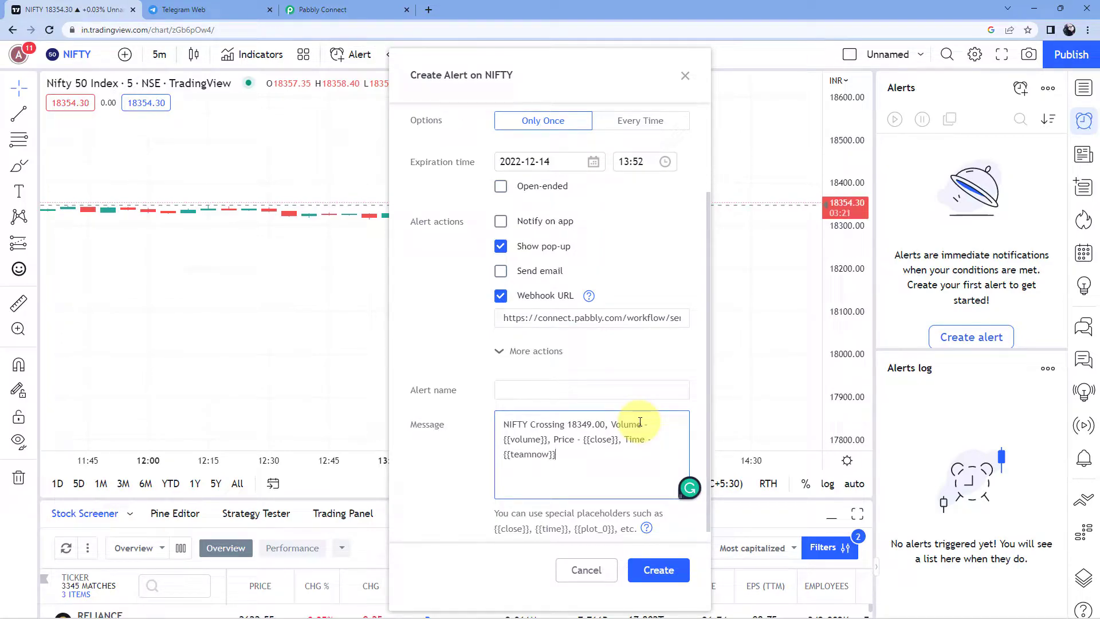
left_click(520, 455)
key("BackSpace")
key("Delete")
type("i")
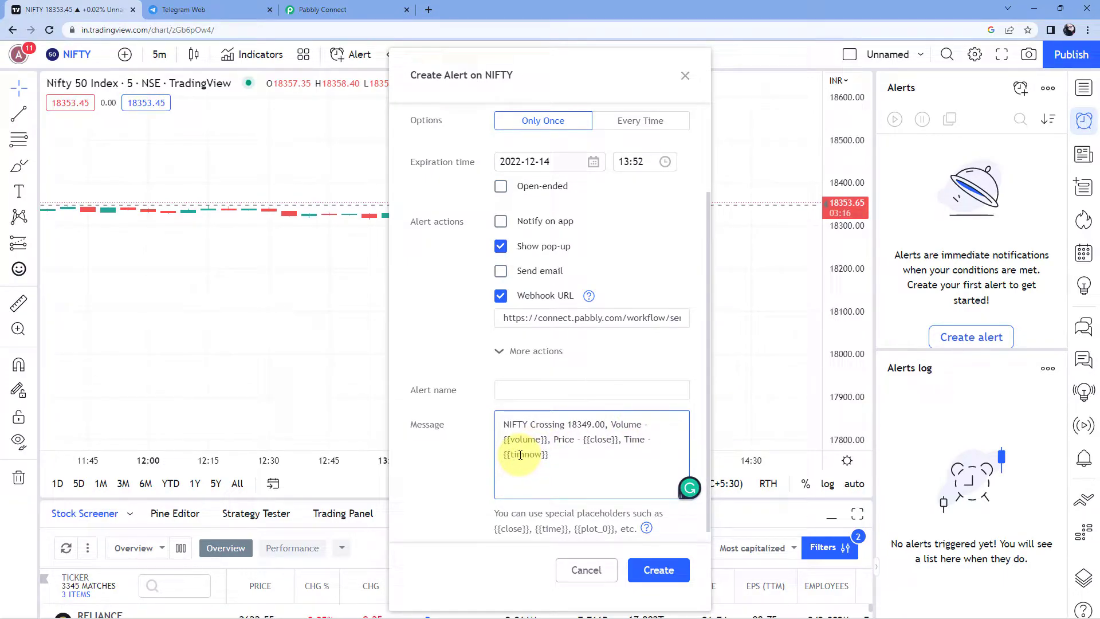
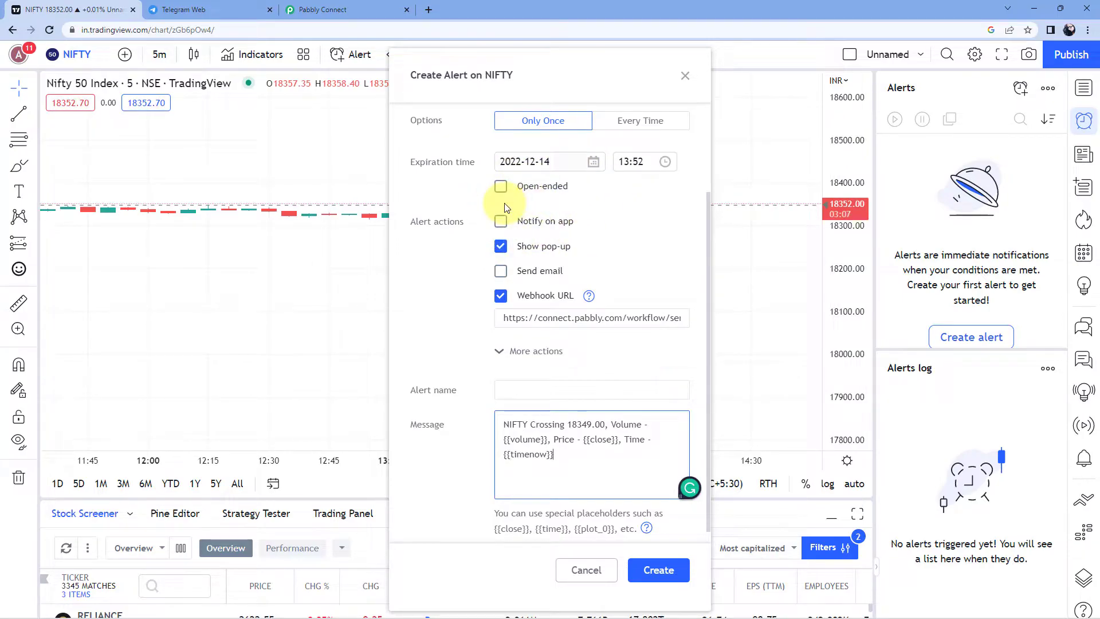
Set the alert condition's crossing value to 18355.00.
scroll(506, 203, "up", 2)
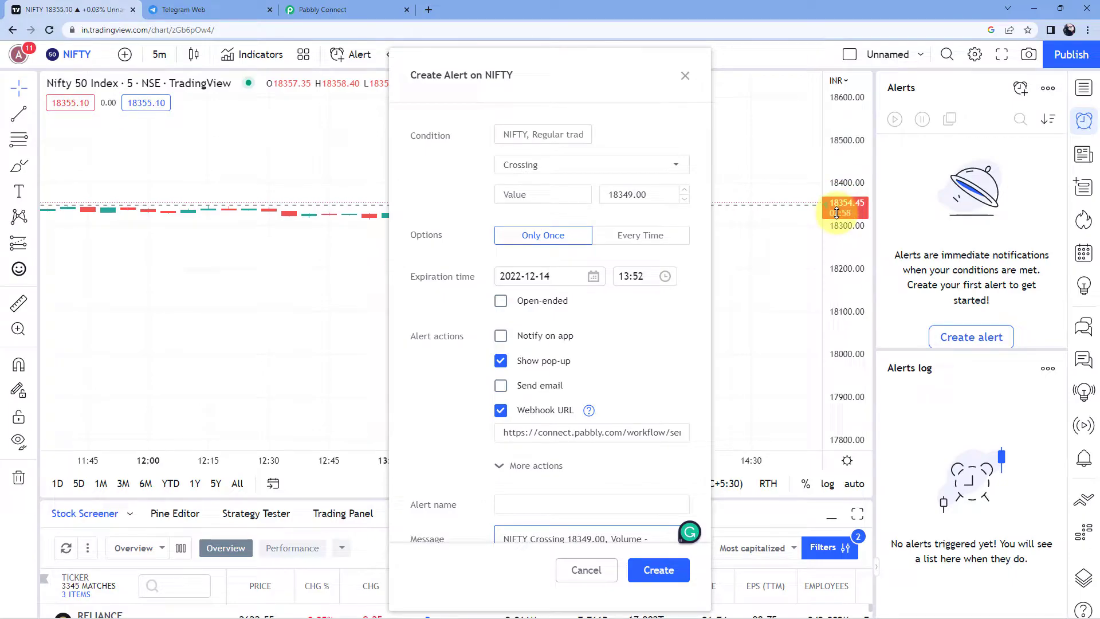
left_click(632, 195)
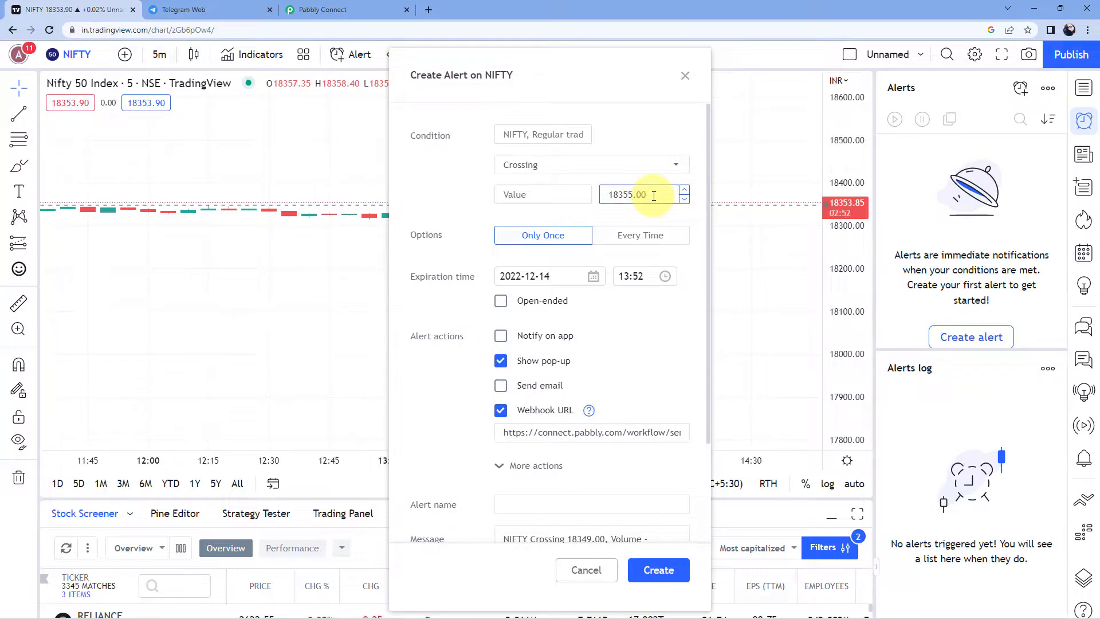
scroll(643, 266, "down", 3)
scroll(613, 148, "up", 3)
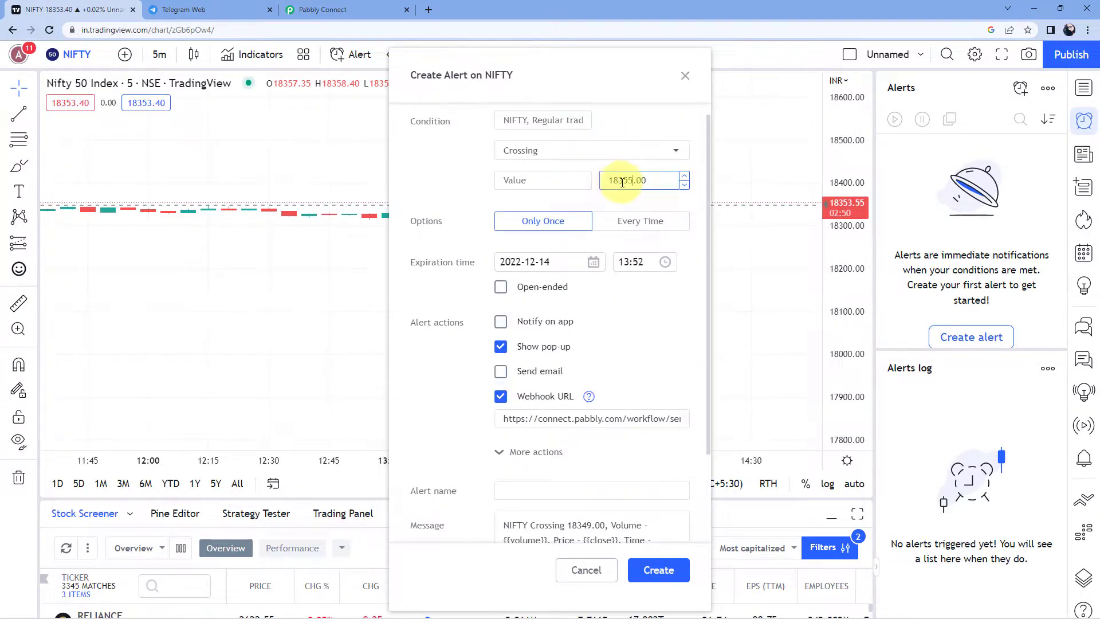
Change the crossing value in the alert's message text to 18355.00.
scroll(597, 286, "down", 2)
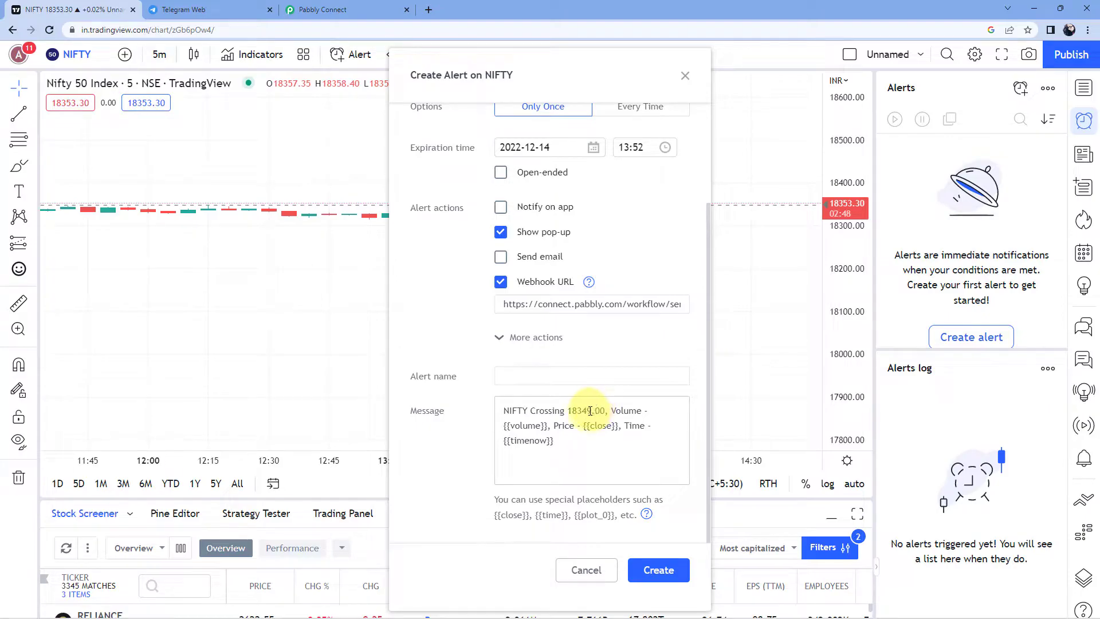
left_click(592, 411)
key("BackSpace")
key("BackSpace")
type("55")
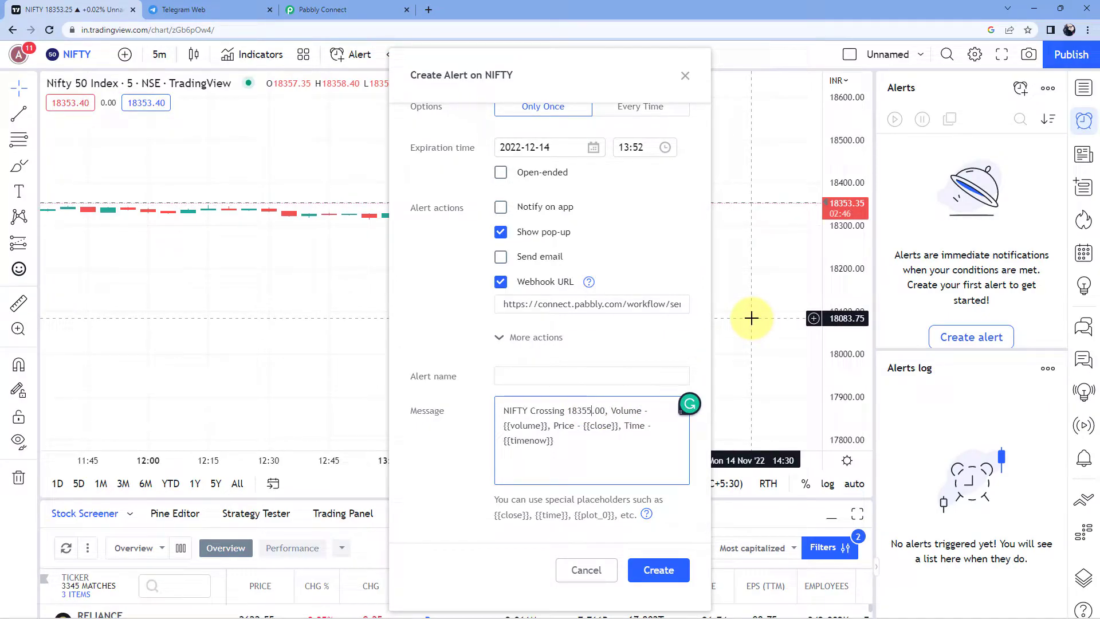
Expand and collapse the alert's additional actions without changing them, and create the NIFTY alert.
left_click(666, 338)
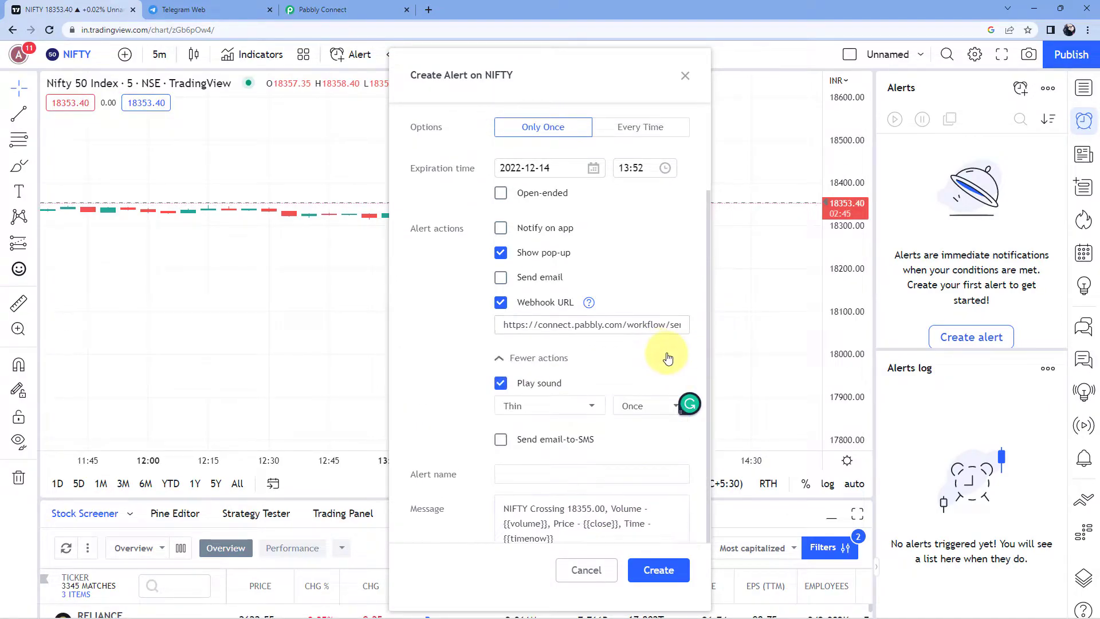
left_click(617, 367)
left_click(659, 569)
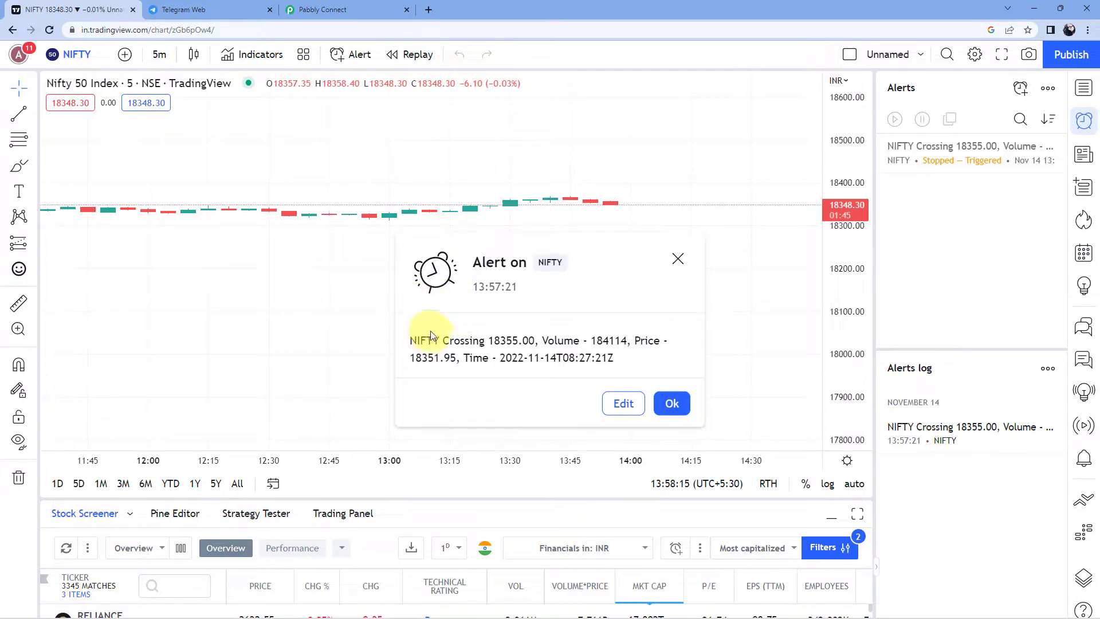
Switch to Pabbly Connect and examine the full webhook response received from the alert, including its crossing value, volume, price and time.
left_click(382, 6)
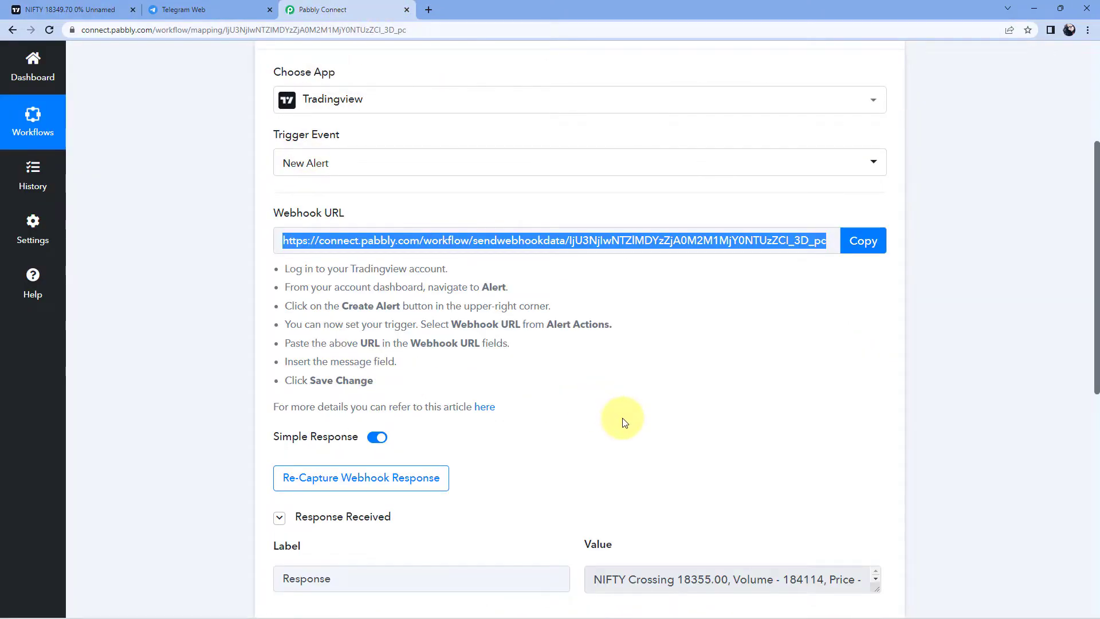
left_click(637, 396)
scroll(645, 377, "down", 5)
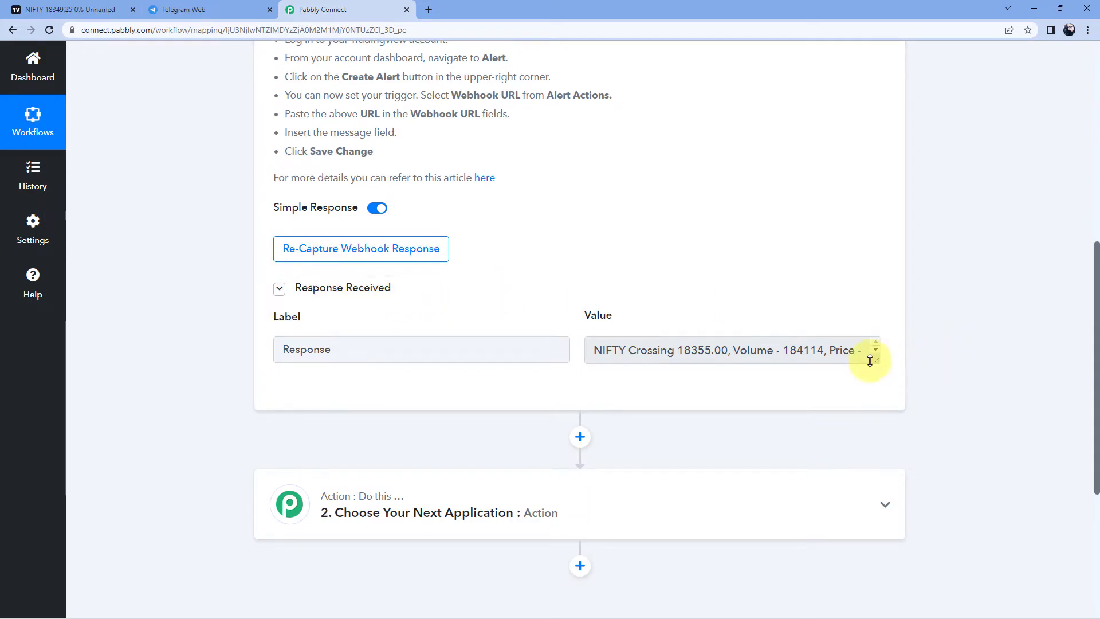
left_click_drag(876, 361, 878, 404)
left_click(612, 351)
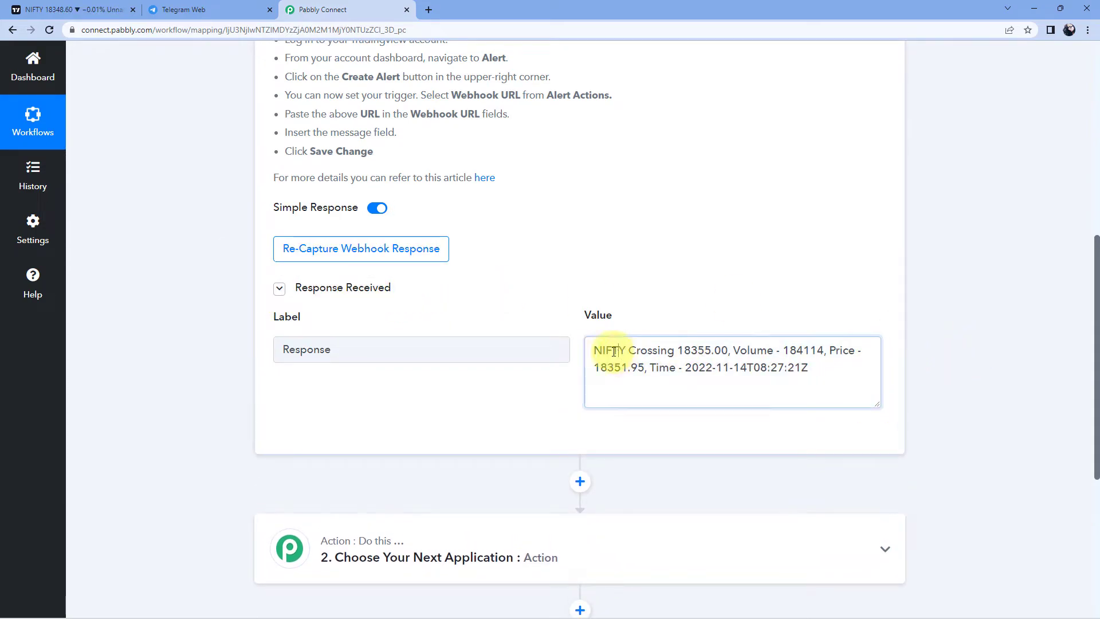
left_click_drag(595, 350, 731, 351)
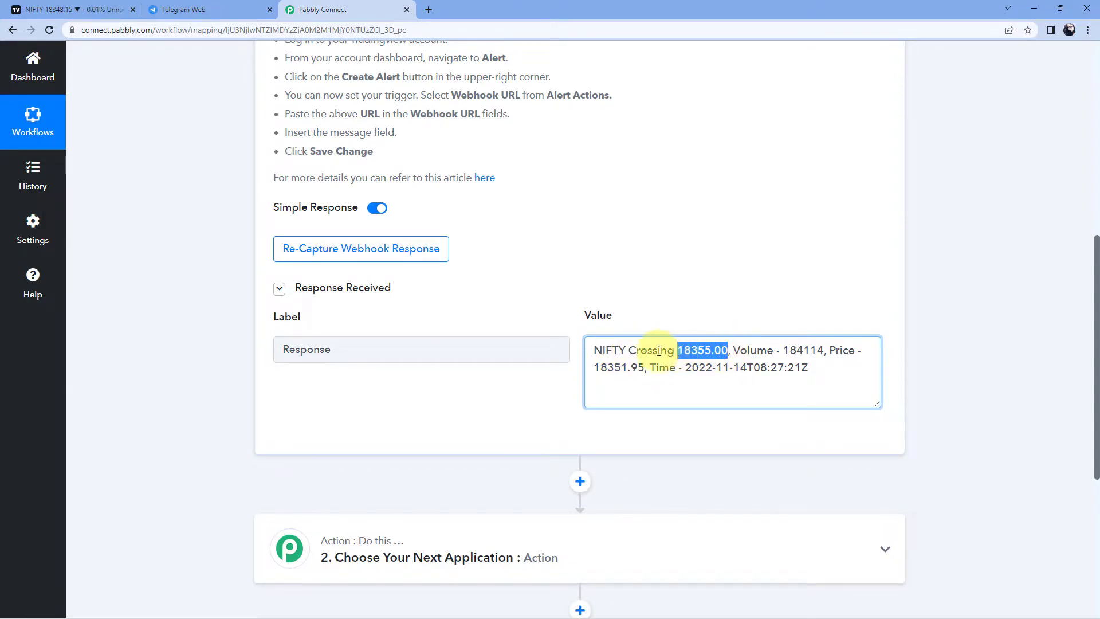
left_click_drag(629, 351, 677, 351)
left_click(725, 350)
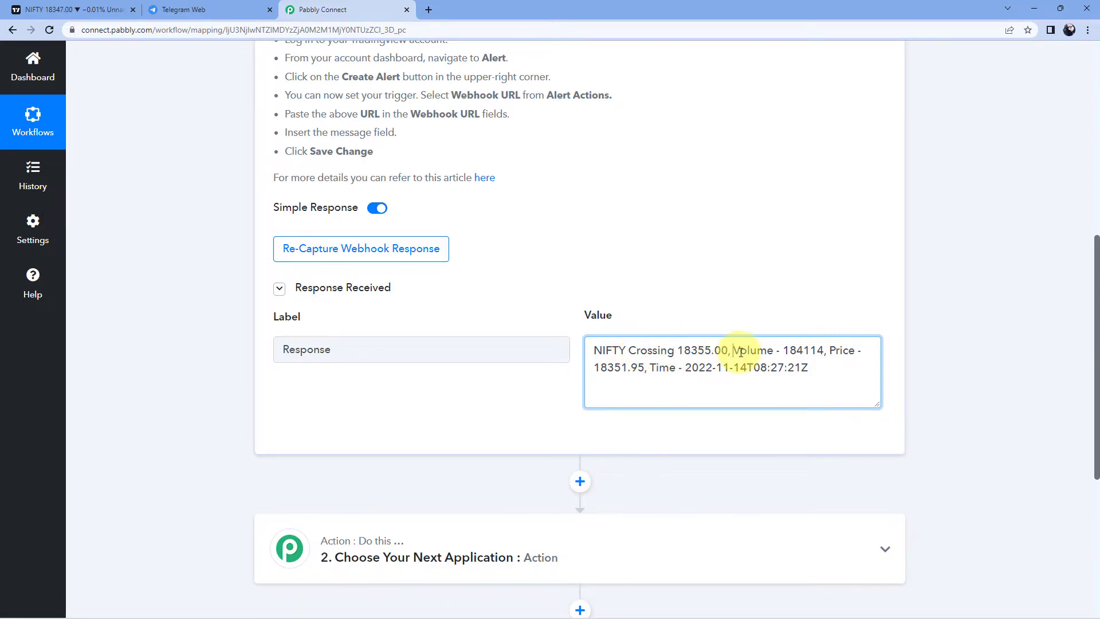
left_click_drag(784, 350, 825, 357)
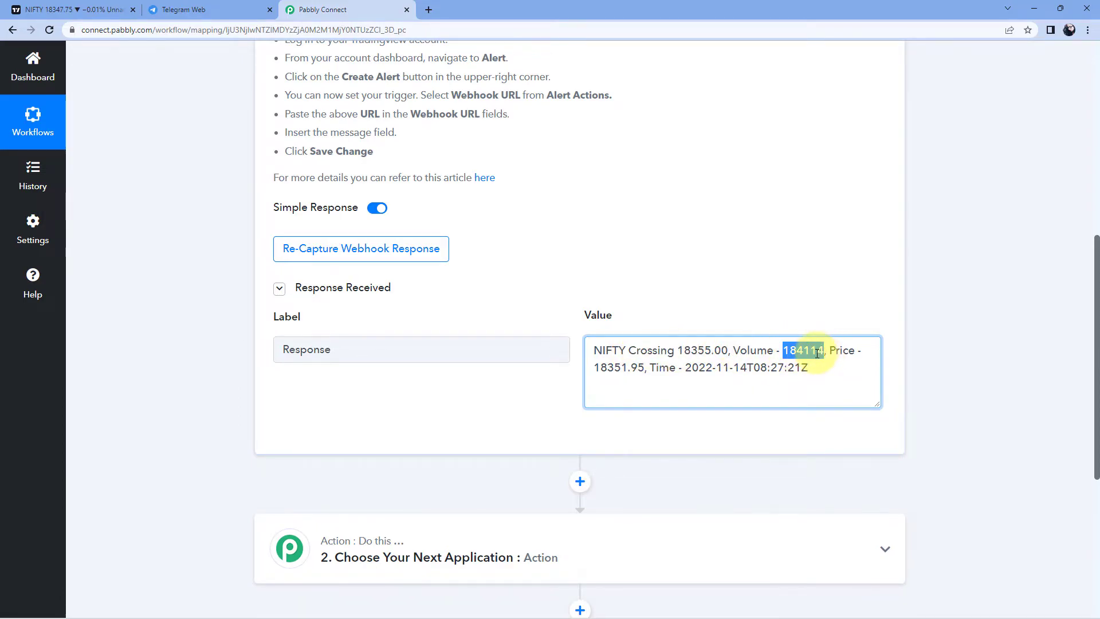
left_click_drag(600, 368, 818, 372)
left_click(748, 300)
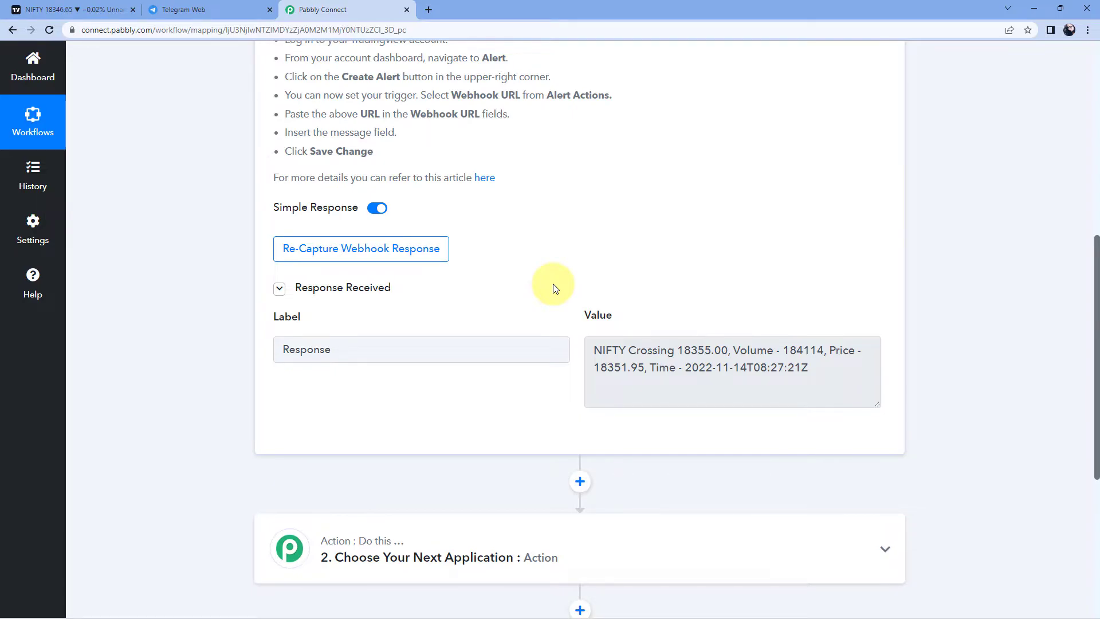
Search for Telegram in the workflow's action step and choose Telegram Bot as the app.
scroll(573, 241, "down", 5)
left_click(572, 242)
left_click(301, 310)
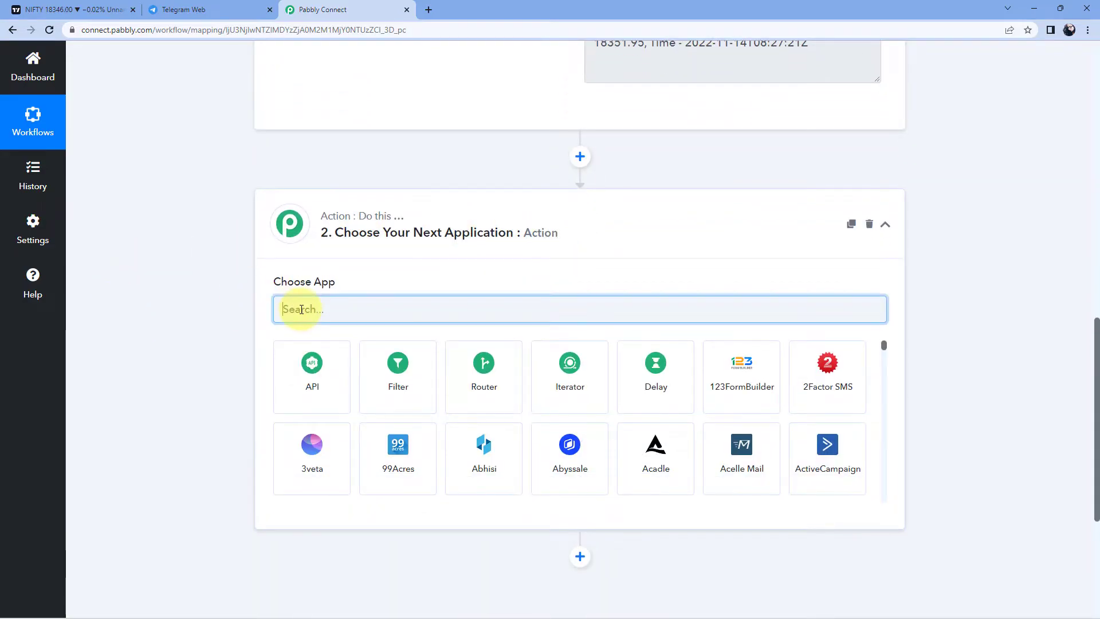
type("Tel")
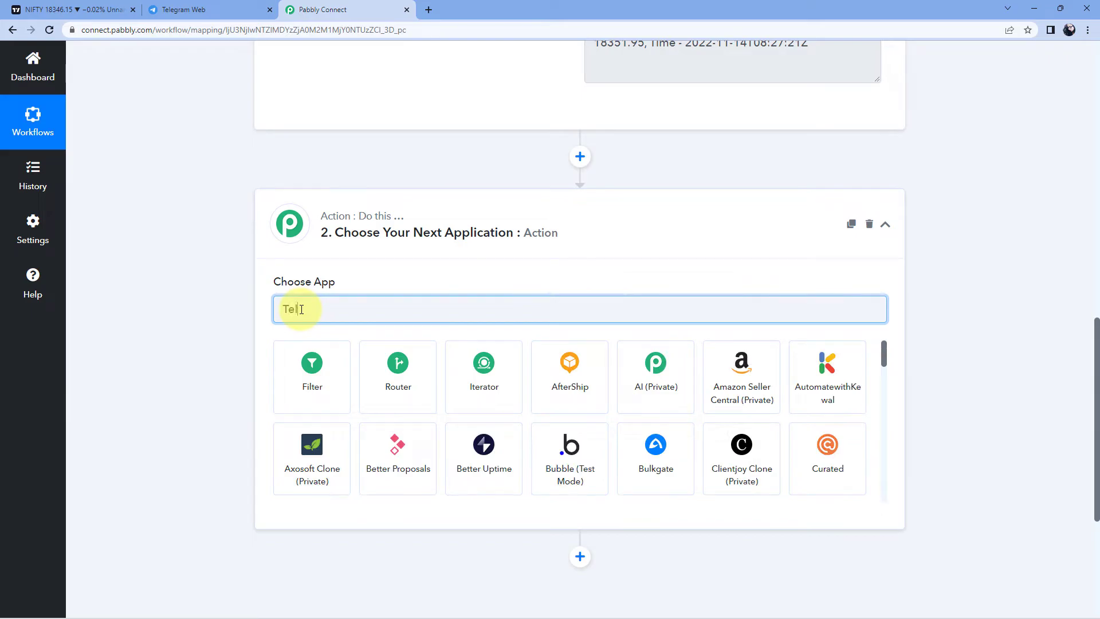
type("egram")
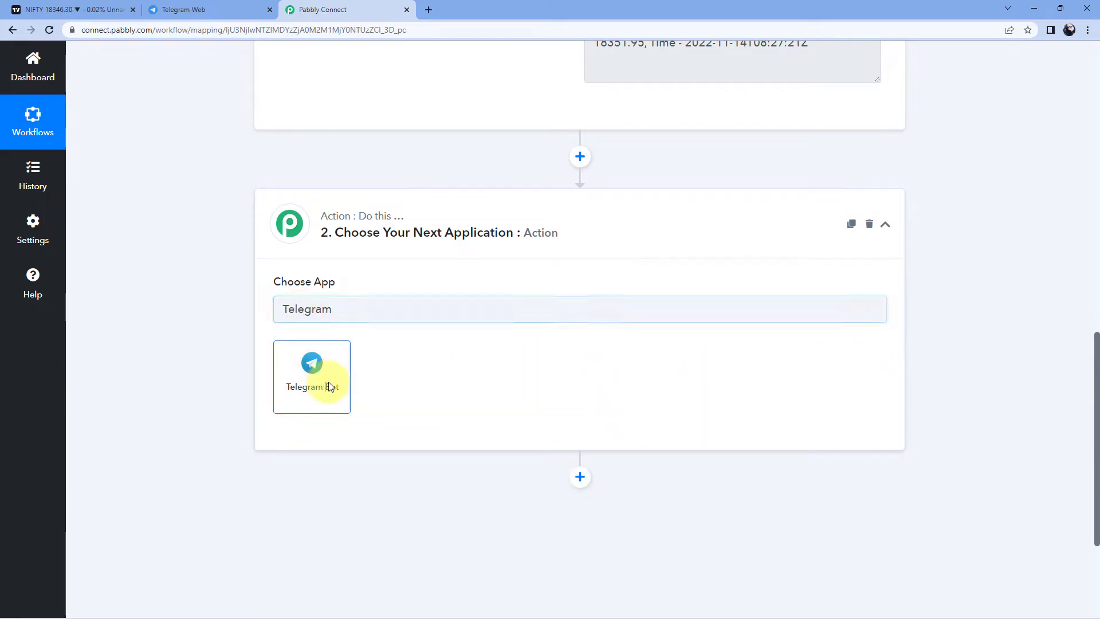
left_click(318, 381)
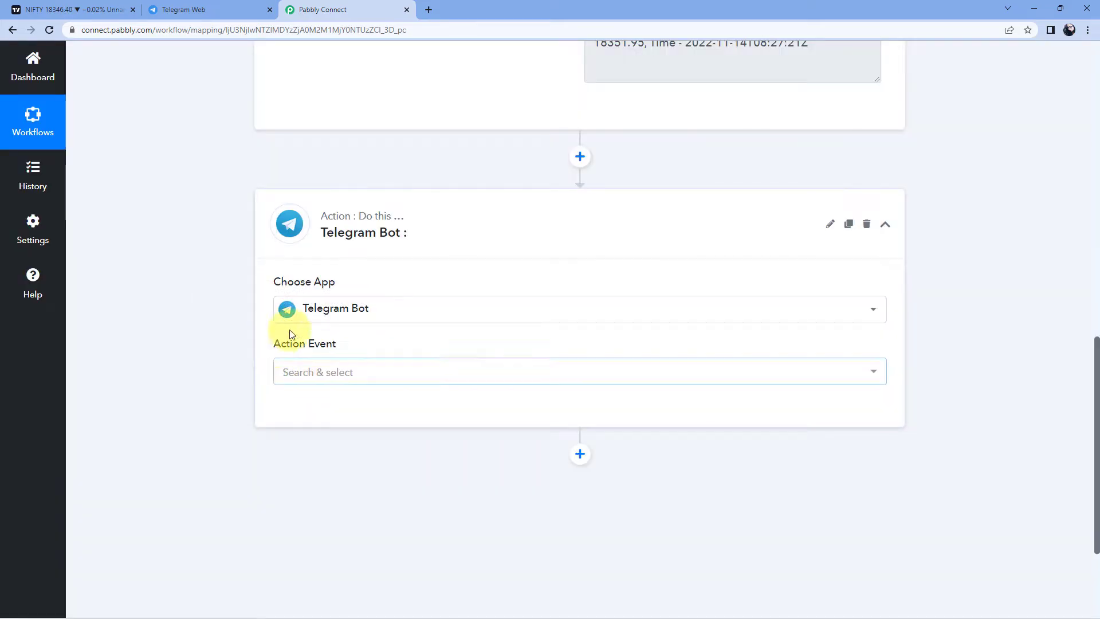
Choose Send a Text Message or a Reply (HTML) as the action event and start adding a new Telegram Bot connection.
scroll(313, 293, "down", 1)
left_click(363, 314)
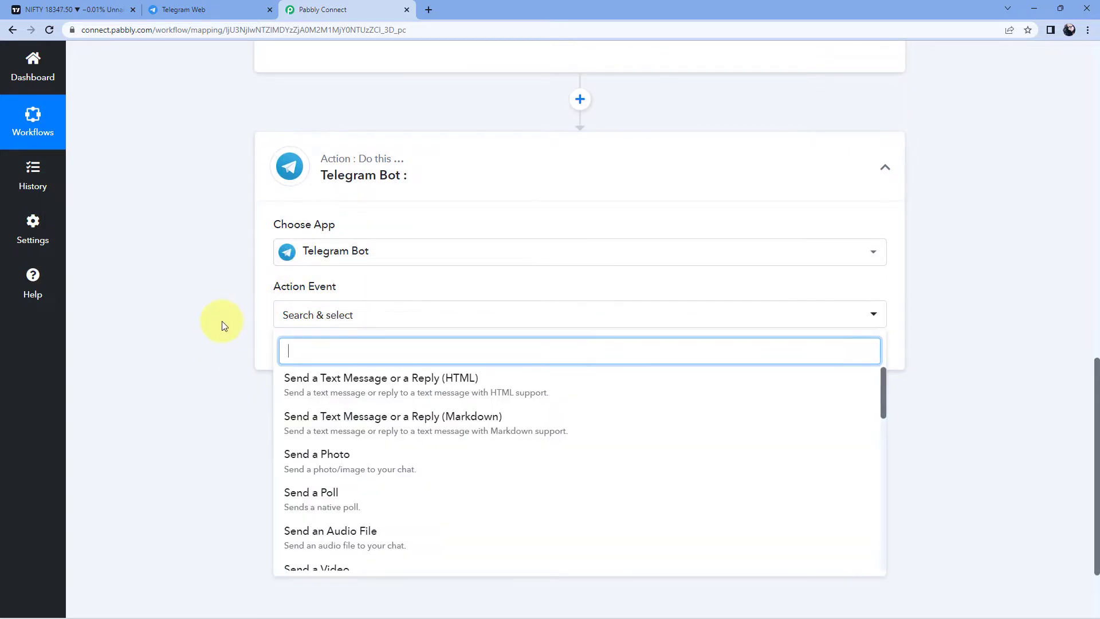
scroll(222, 320, "down", 2)
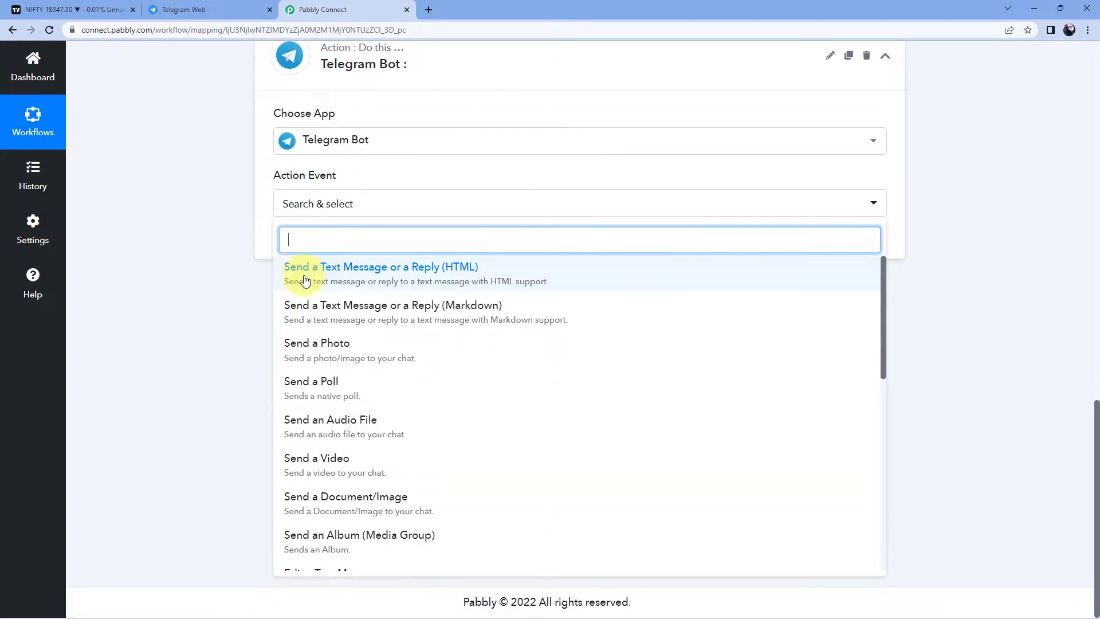
left_click(399, 278)
left_click(319, 244)
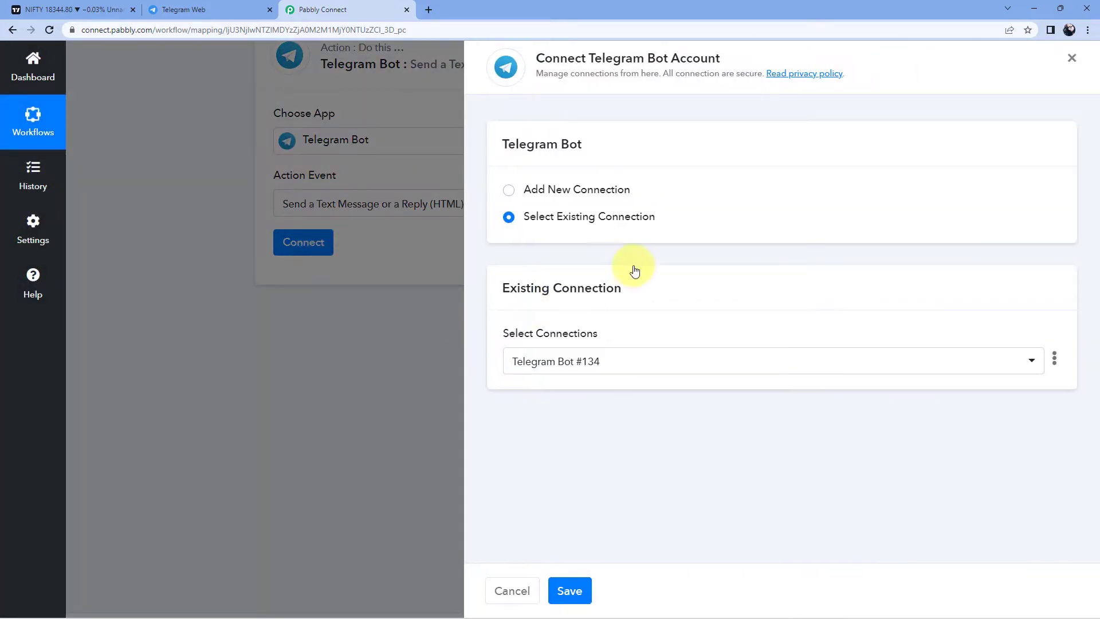
left_click(510, 190)
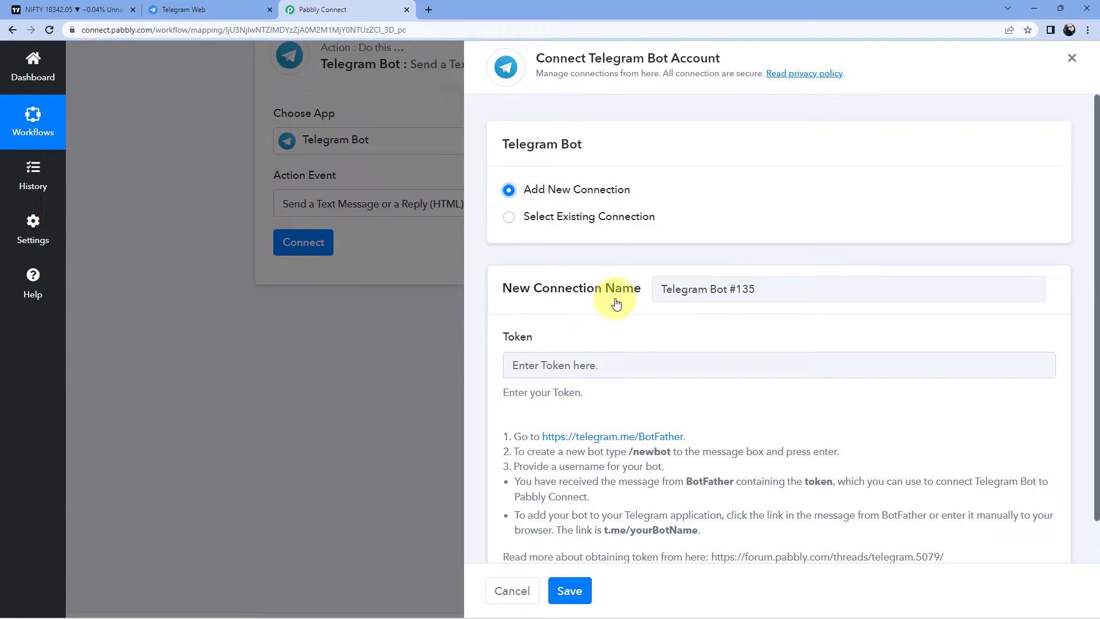
Switch to Telegram Web, find the verified BotFather chat and send it the /newbot command.
left_click(205, 9)
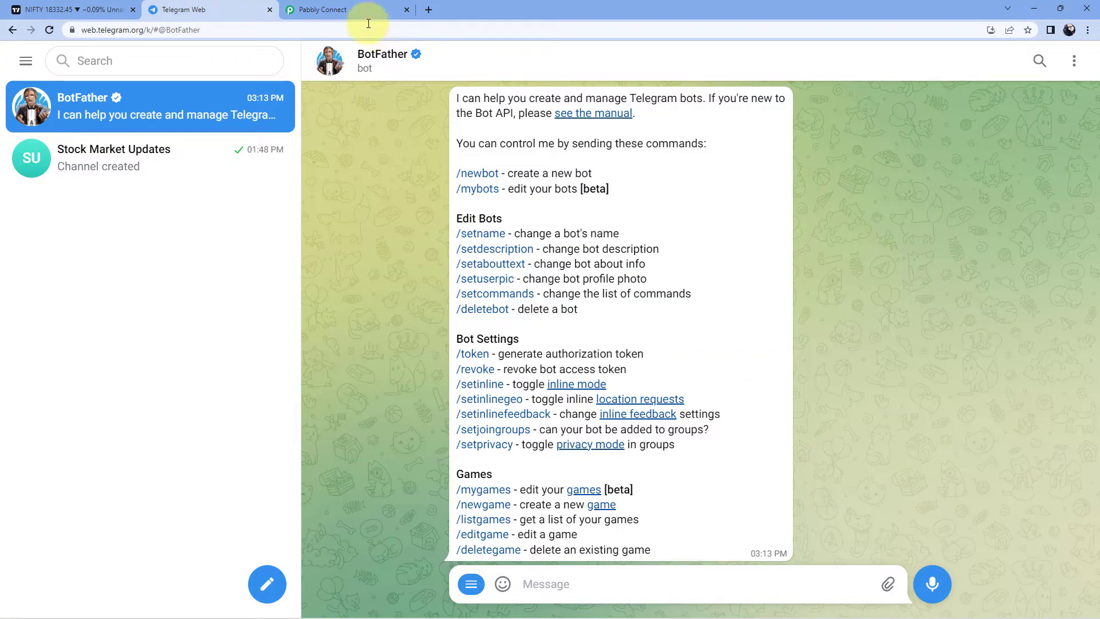
left_click(167, 68)
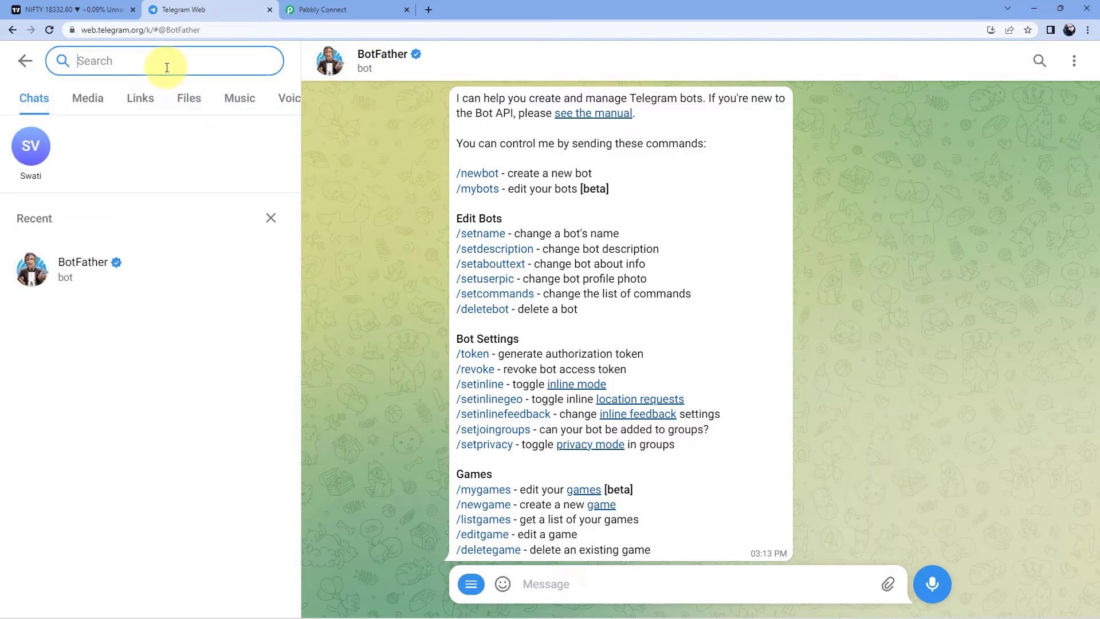
type("botfather")
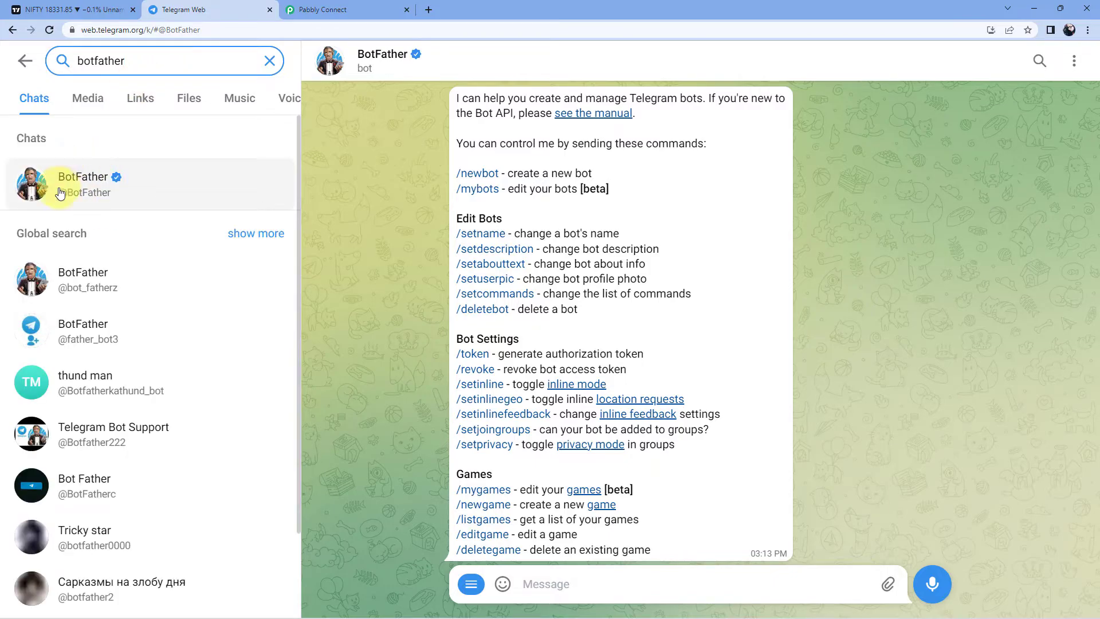
left_click(128, 190)
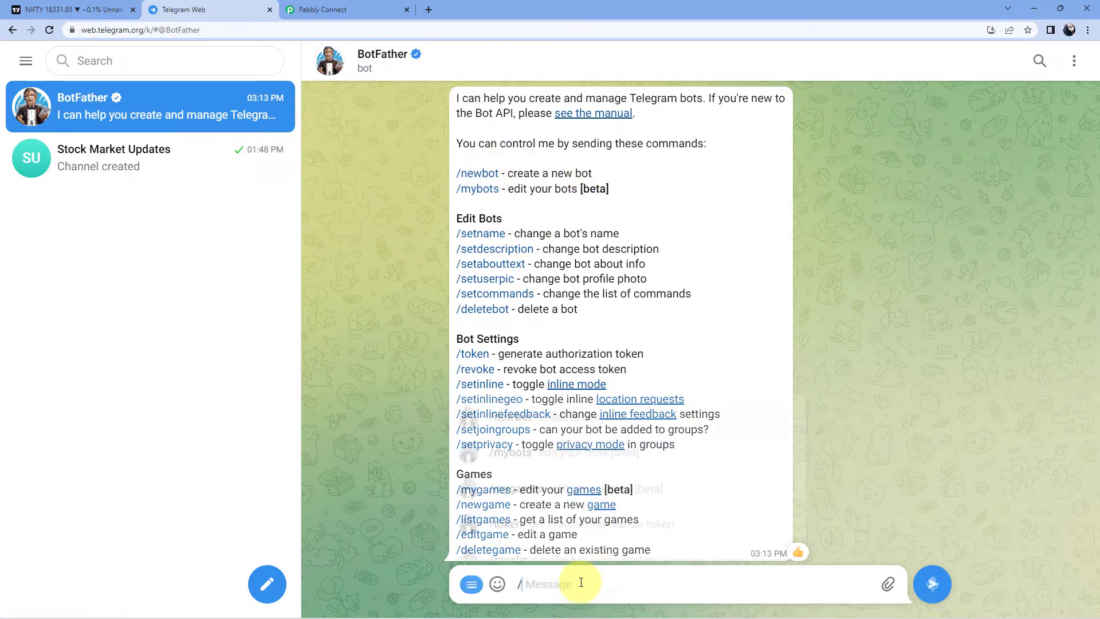
type("/newbot")
key("Return")
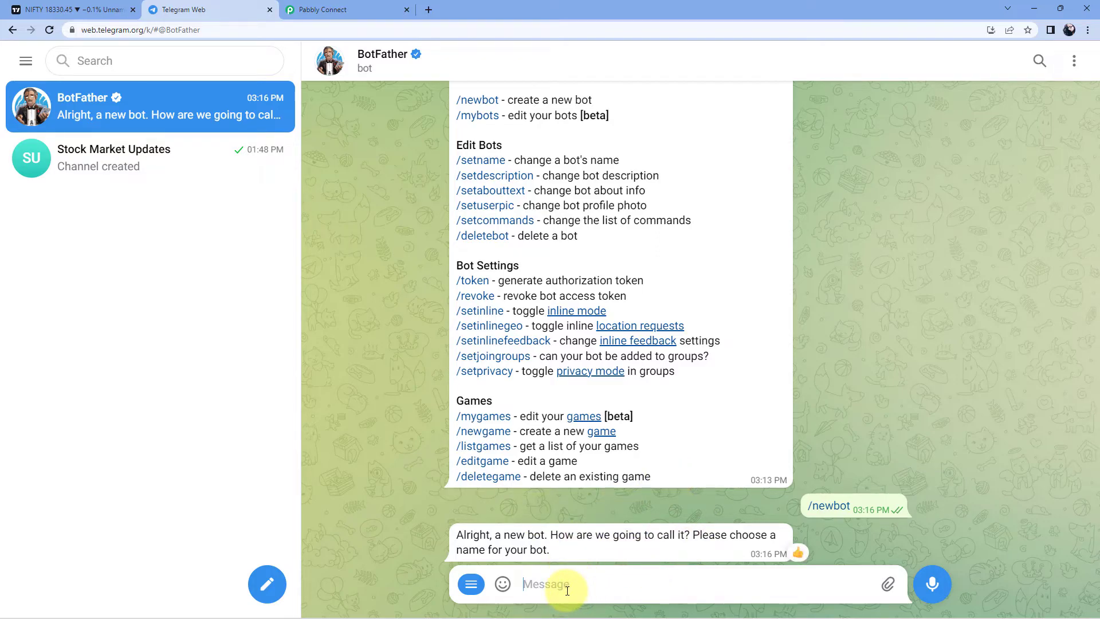
Send BotFather the name TradingView Bot for the new bot.
type("trad")
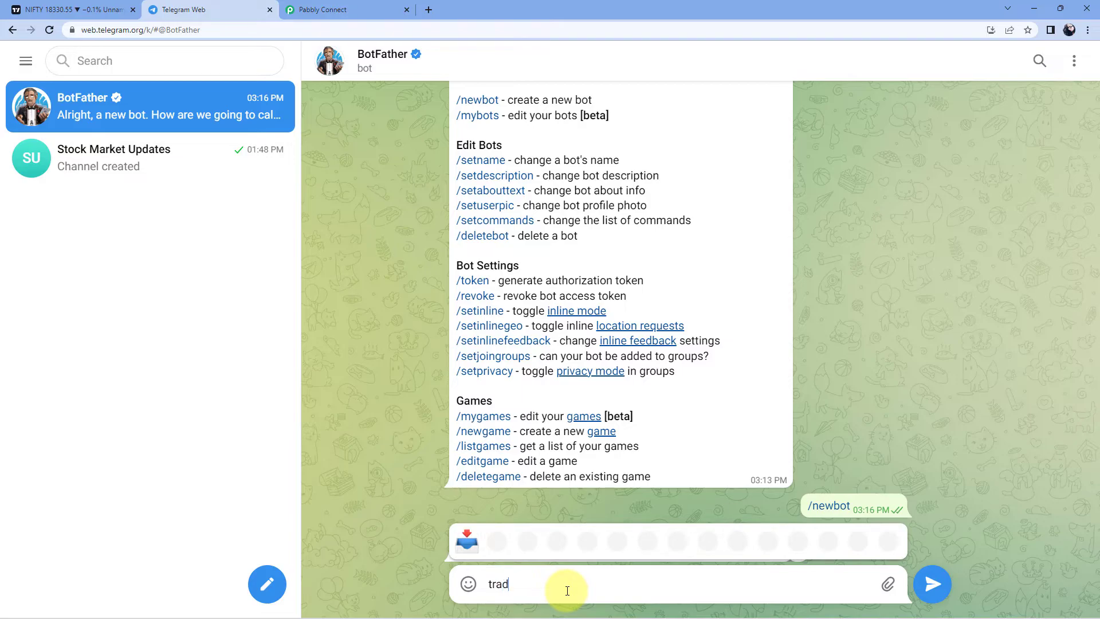
type("ingView Bot")
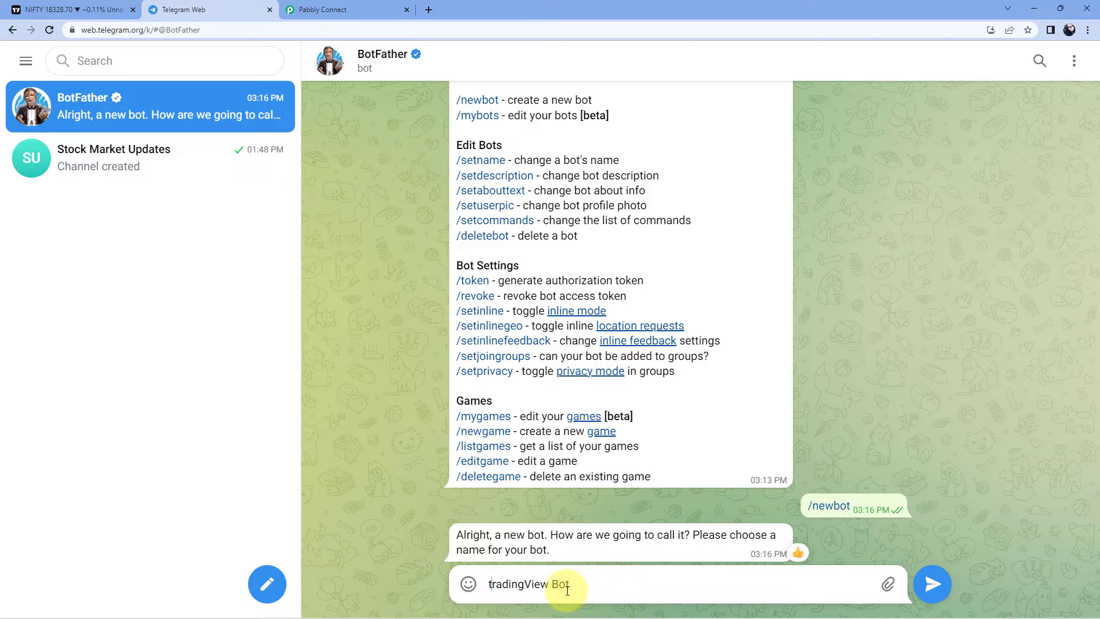
key("BackSpace")
type("T")
key("Return")
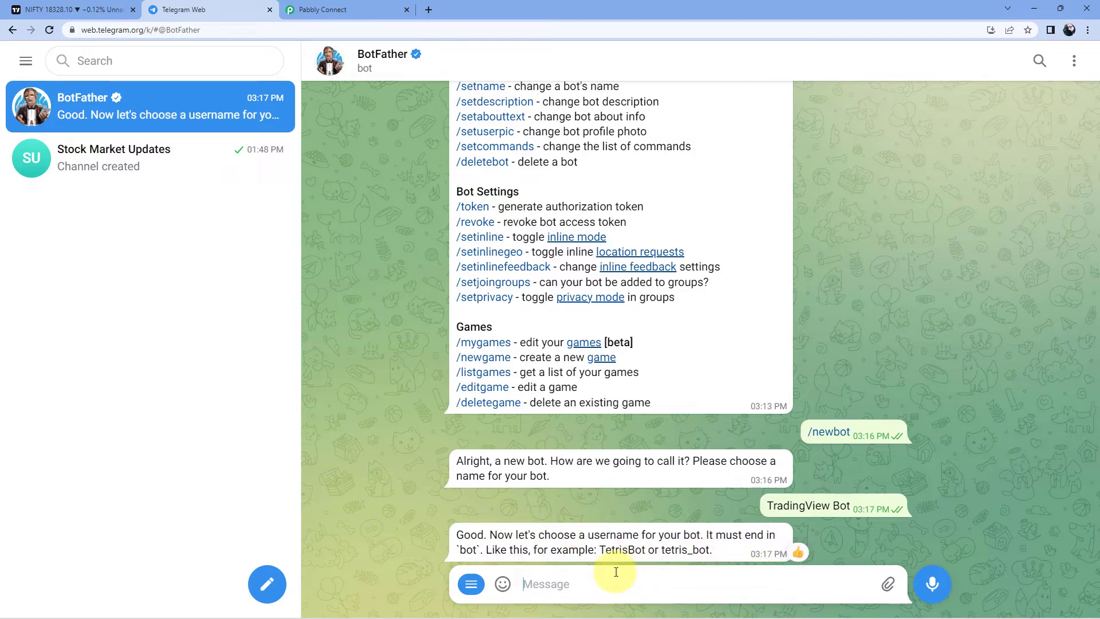
Send TradingView123_bot as the username for the new bot.
type("Tradi")
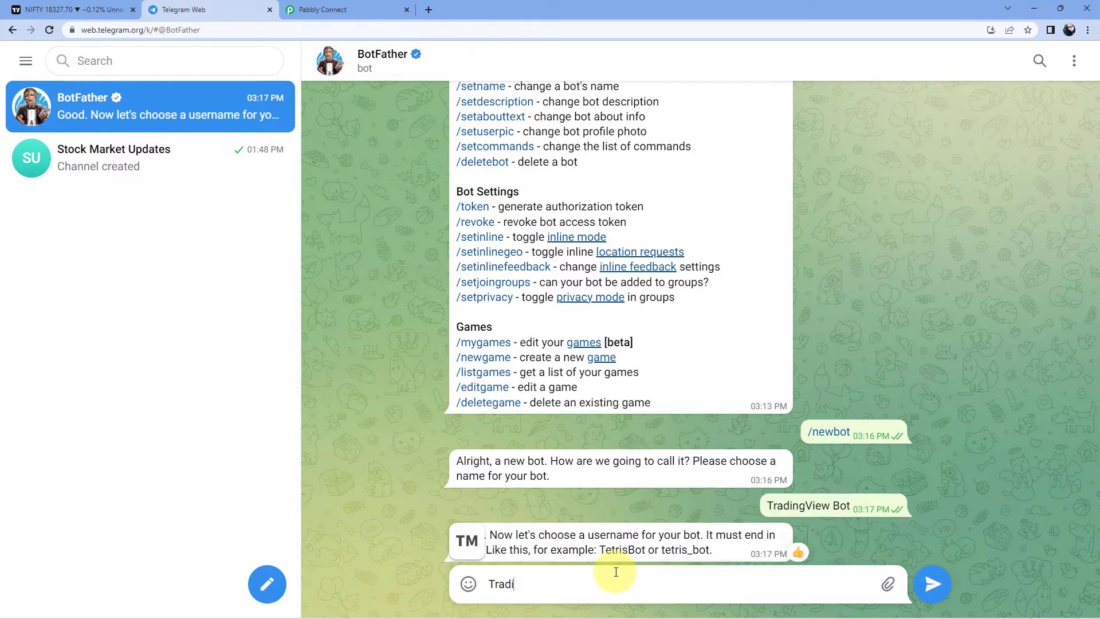
type("ngView123_bot")
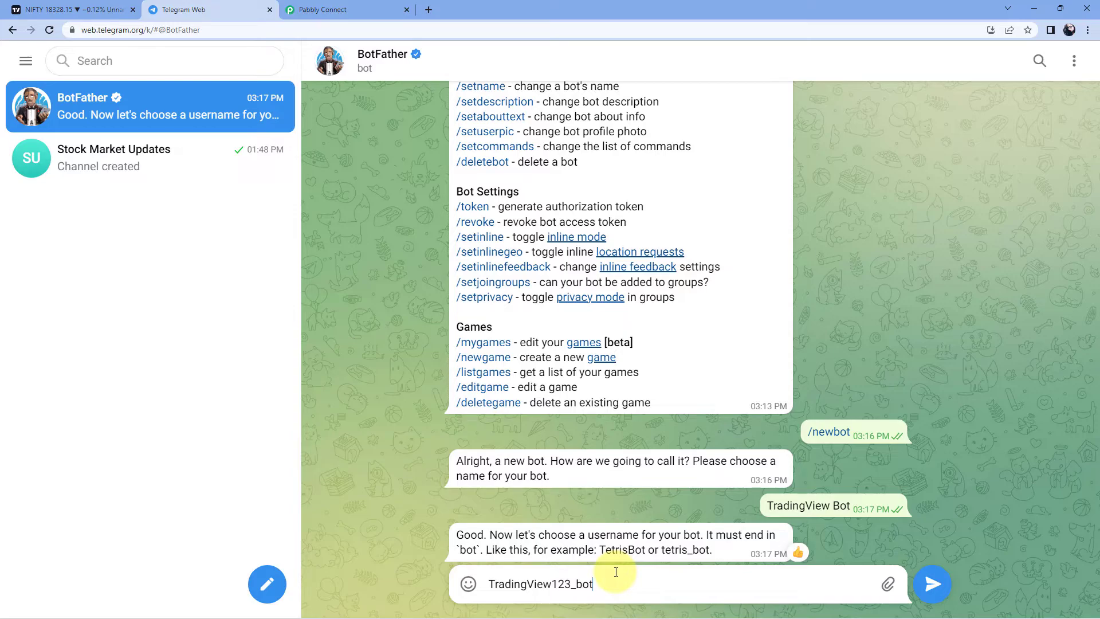
left_click(930, 585)
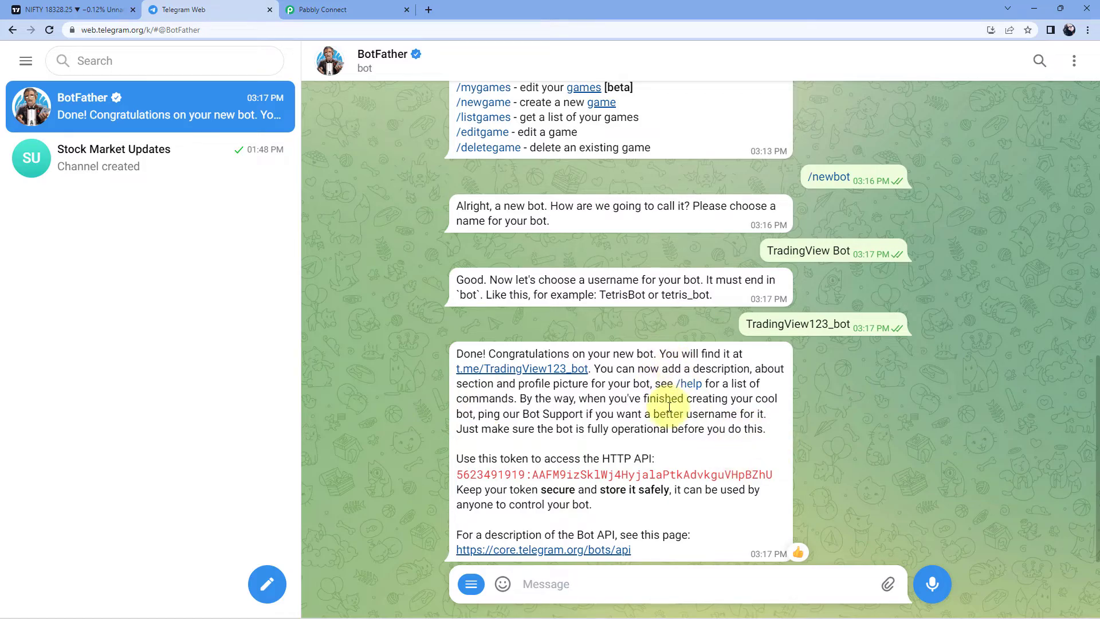
Copy the new bot's HTTP API token from BotFather's reply.
left_click_drag(454, 477, 775, 474)
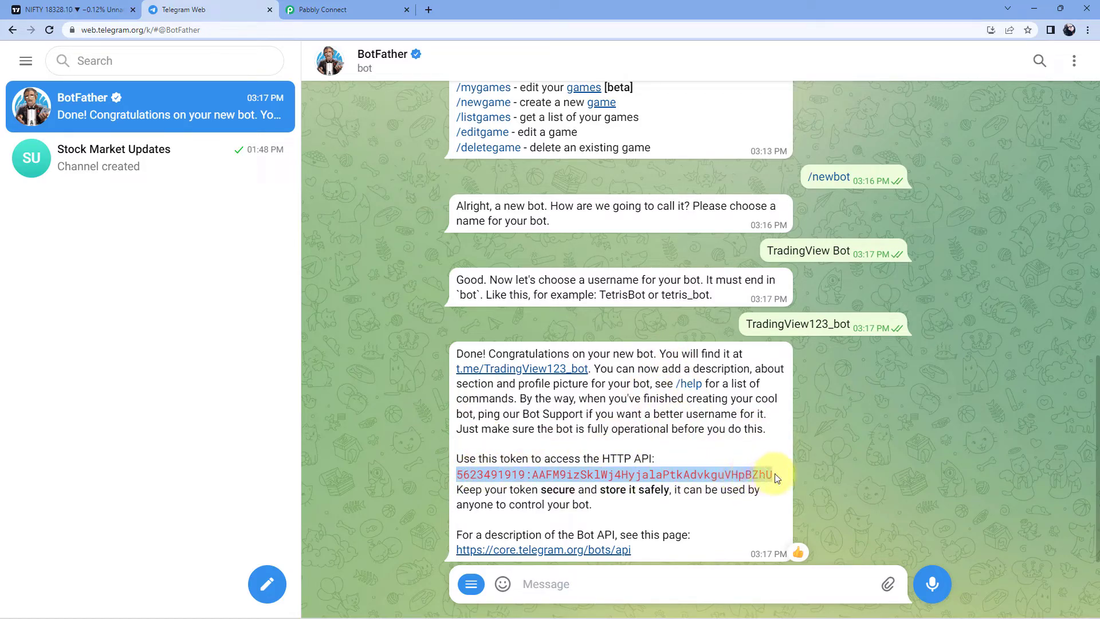
right_click(569, 472)
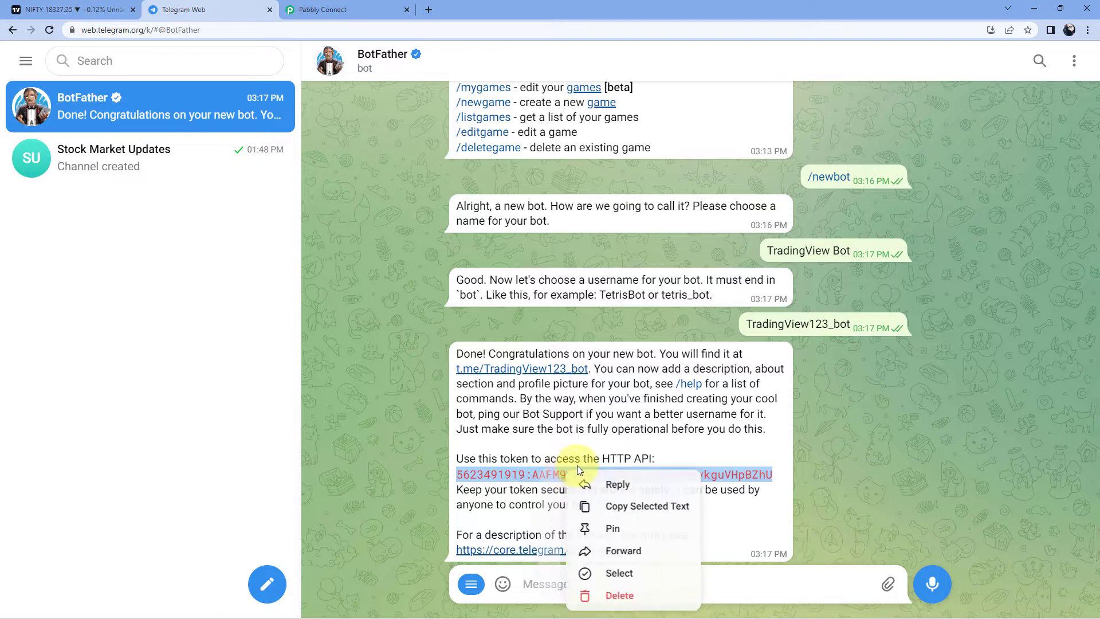
left_click(625, 505)
Switch to Pabbly Connect, paste the bot token into the new connection's Token field and save the connection.
left_click(321, 9)
left_click(560, 362)
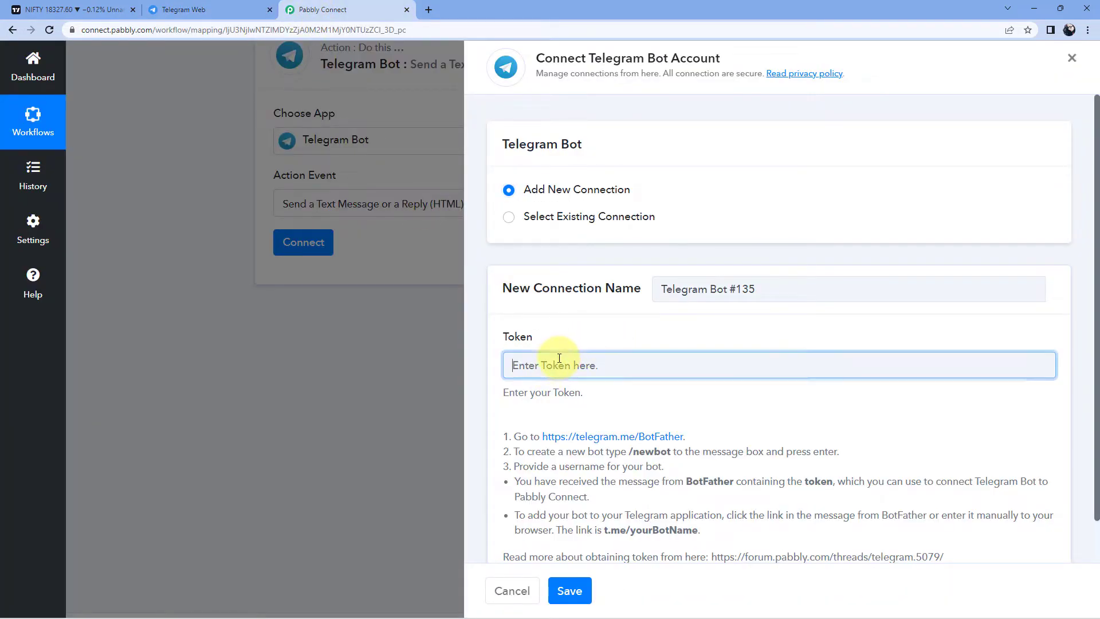
right_click(569, 362)
left_click(578, 448)
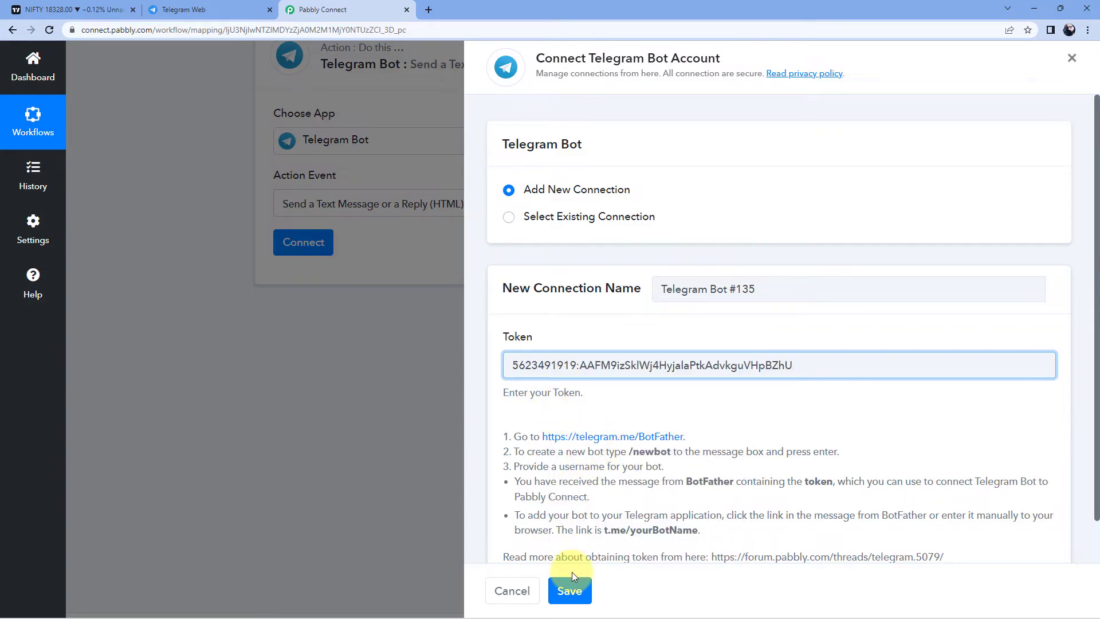
left_click(569, 591)
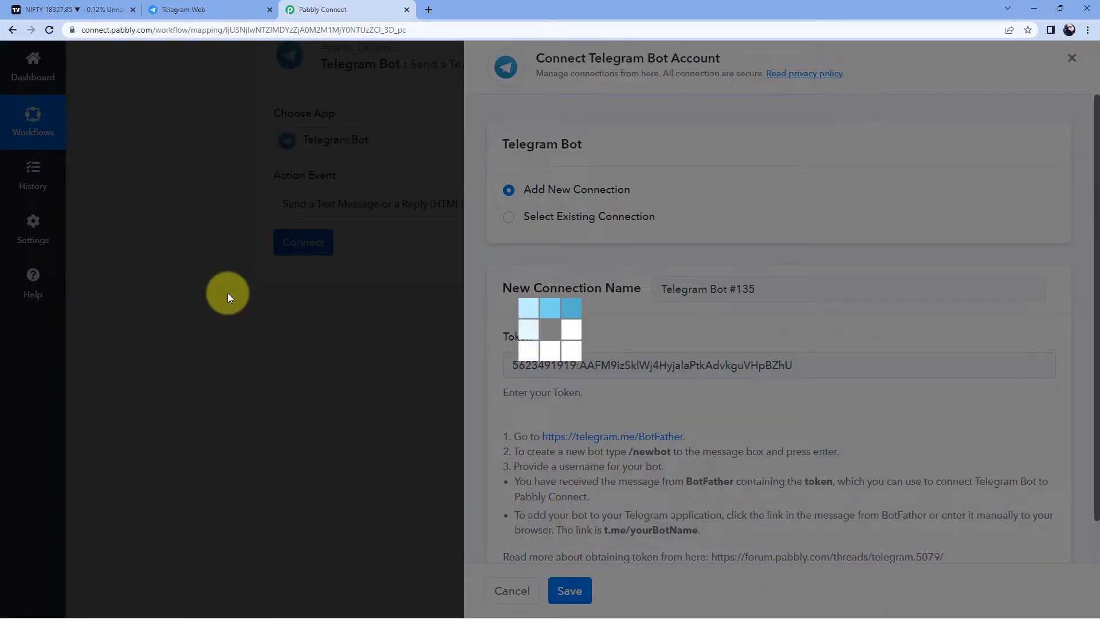
Switch to Telegram Web, open the new bot through its t.me/TradingView123_bot link and start it.
left_click(211, 6)
left_click(373, 12)
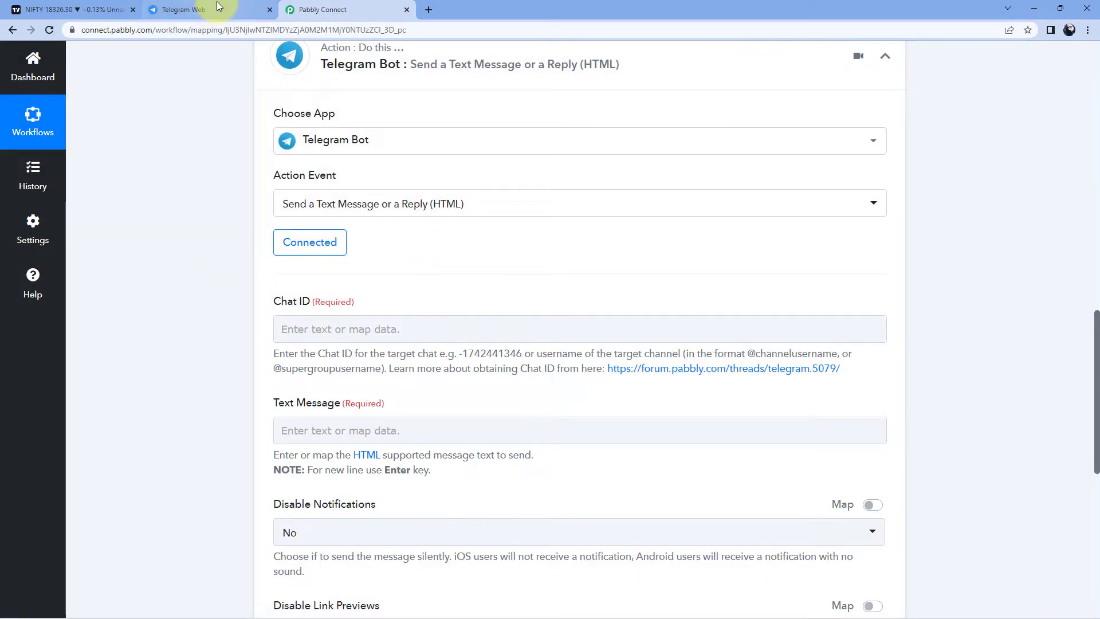
left_click(218, 6)
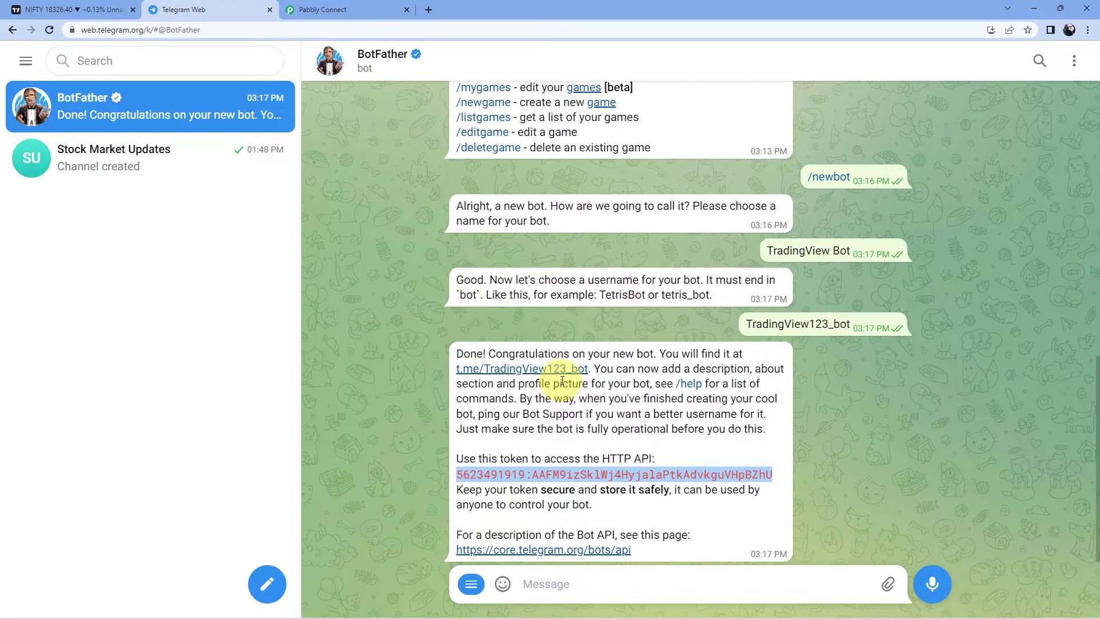
left_click(520, 370)
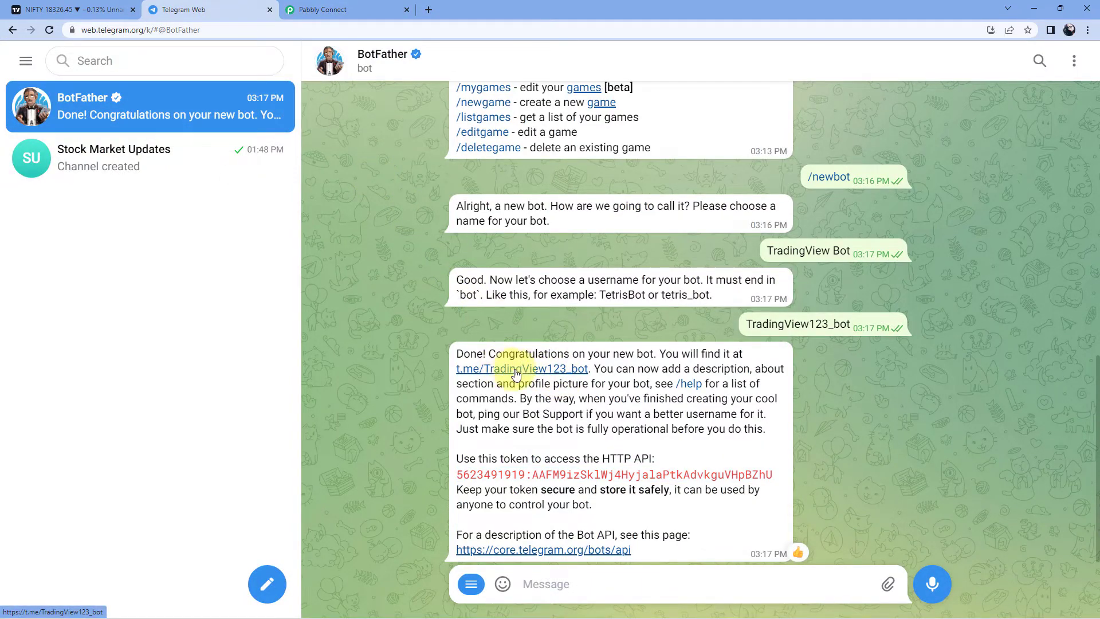
left_click(702, 590)
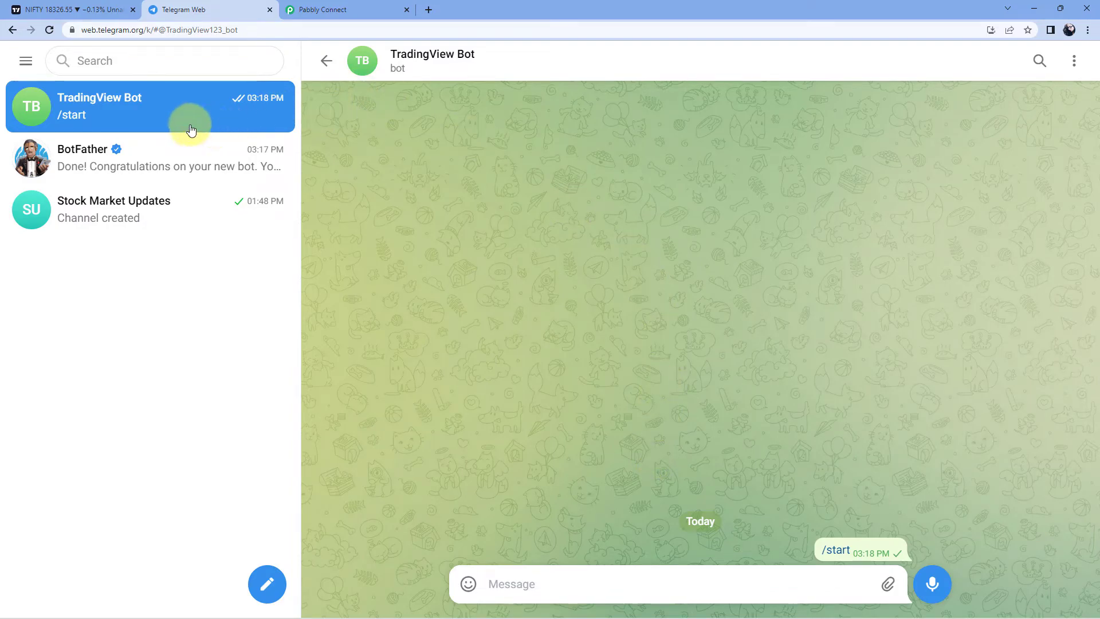
View the Stock Market Updates channel's profile, and return to Pabbly Connect to check the Chat ID field's requirements.
left_click(176, 216)
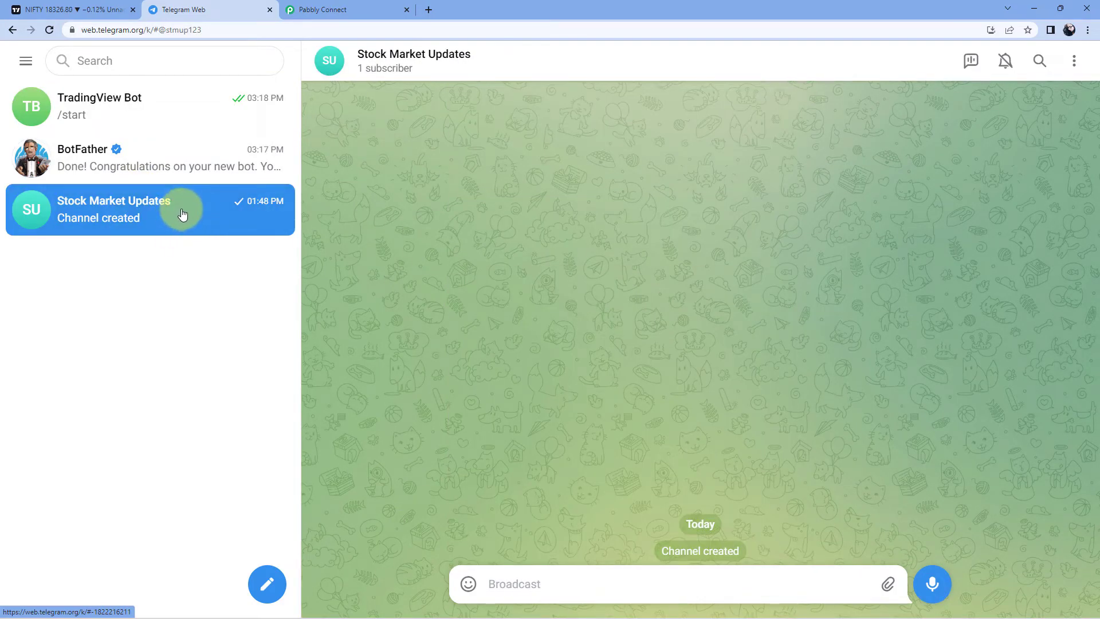
left_click(455, 63)
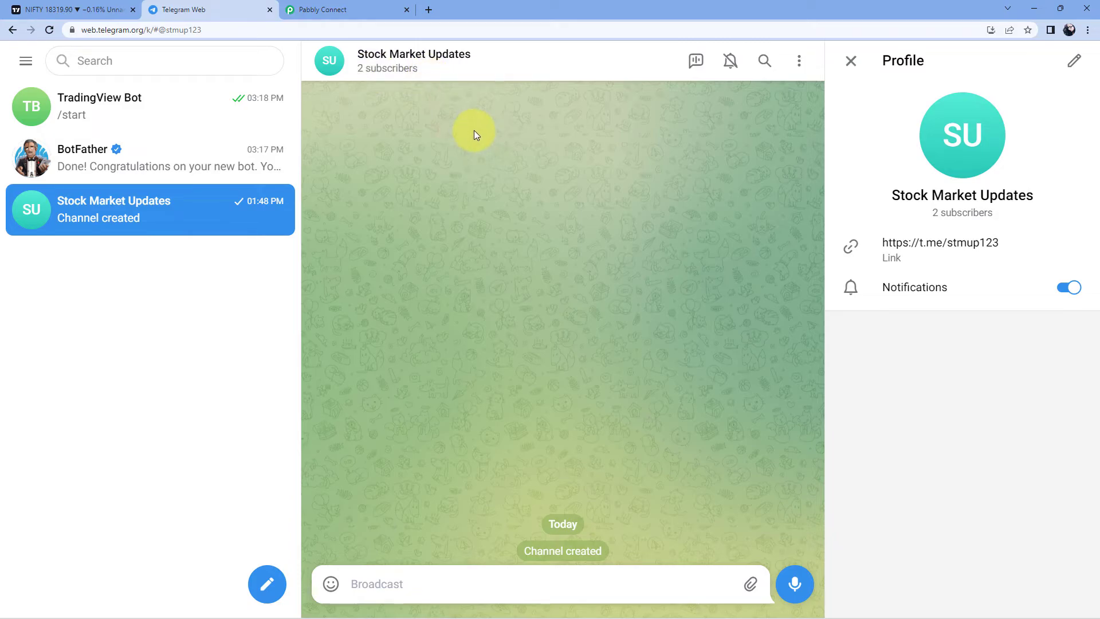
left_click(304, 11)
scroll(279, 292, "down", 2)
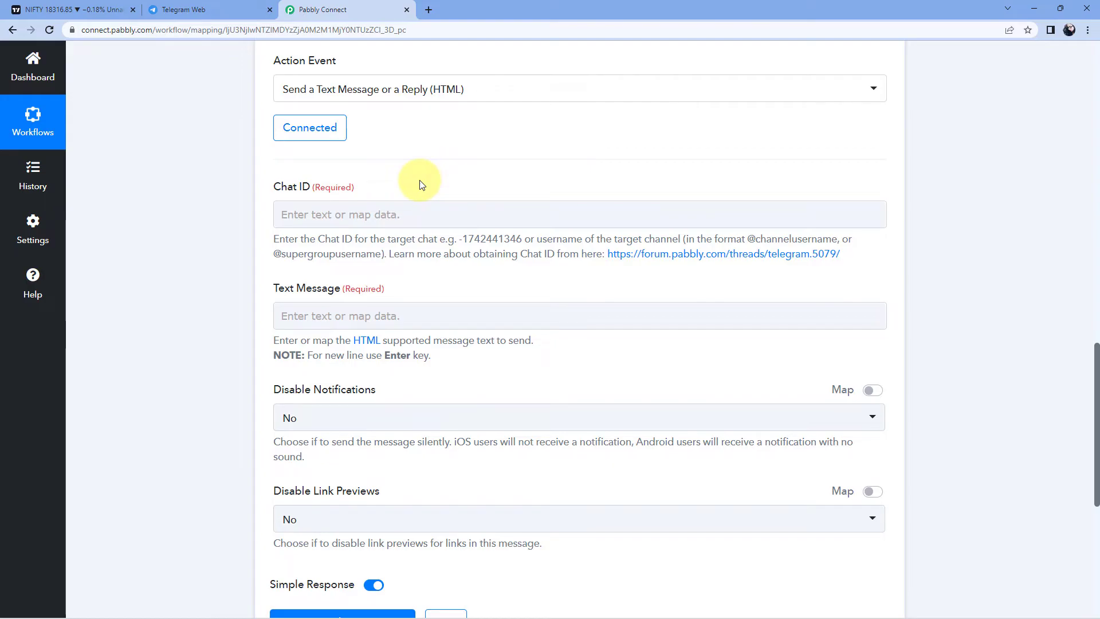
left_click(201, 7)
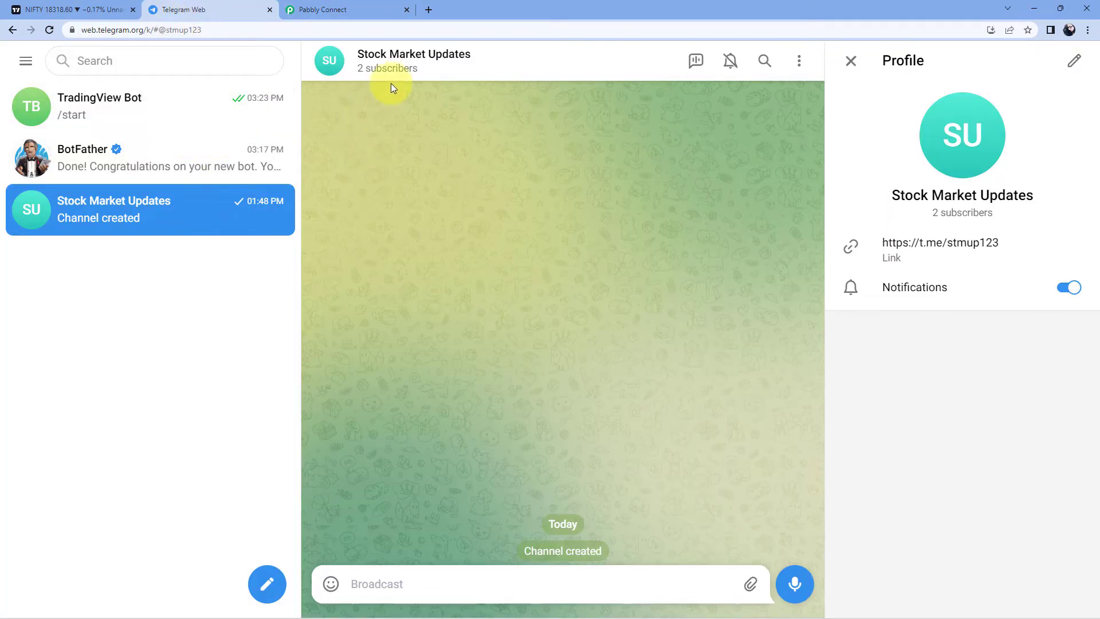
left_click(238, 224)
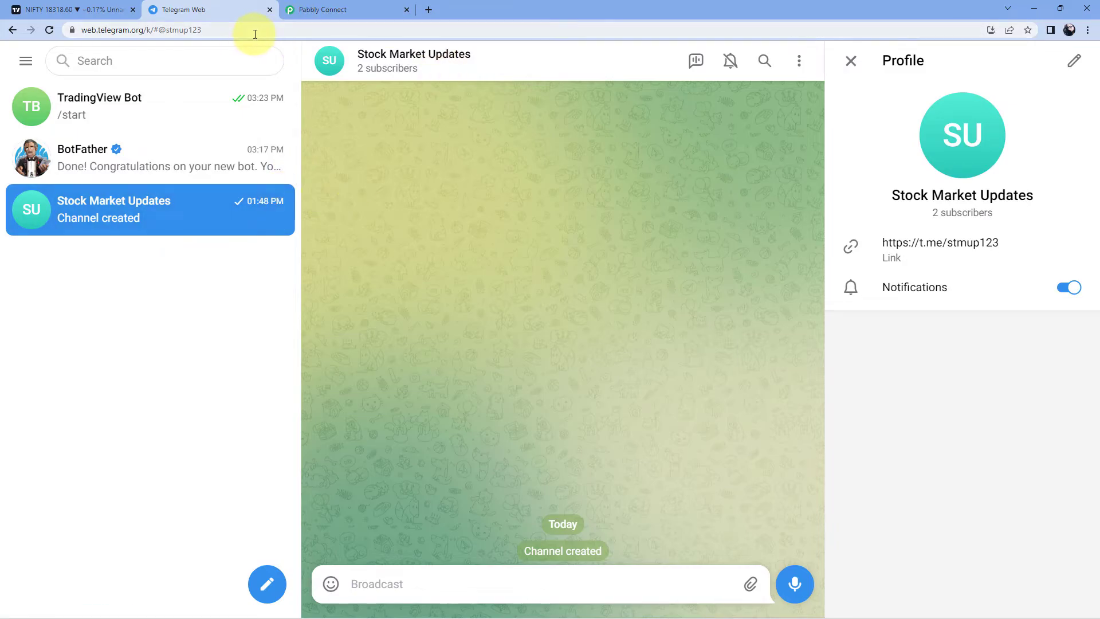
left_click_drag(253, 37, 163, 38)
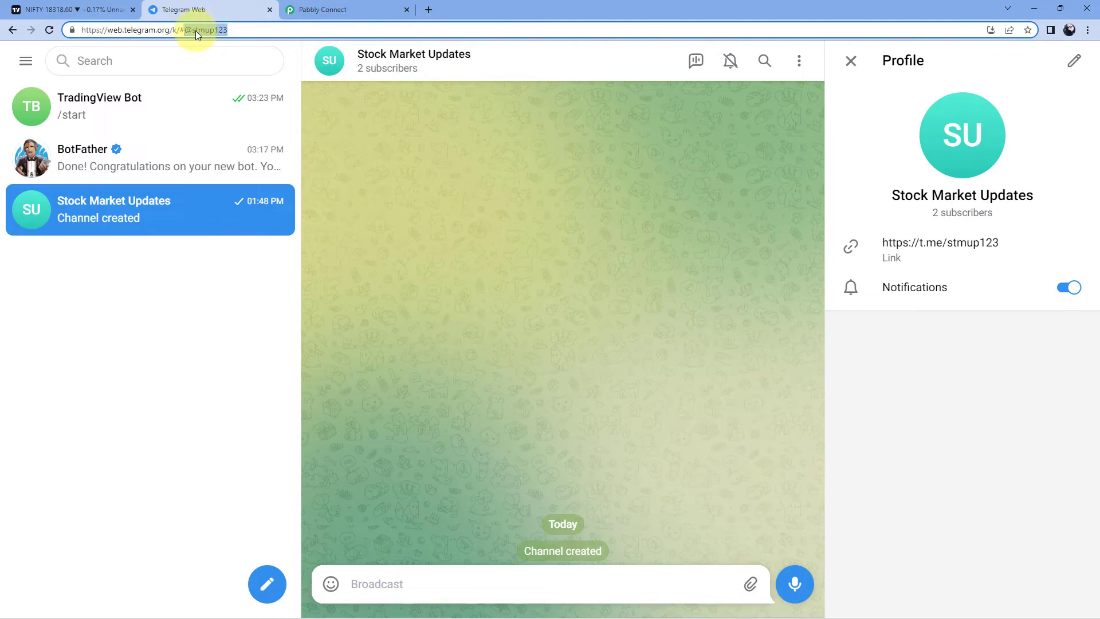
right_click(221, 31)
left_click(264, 107)
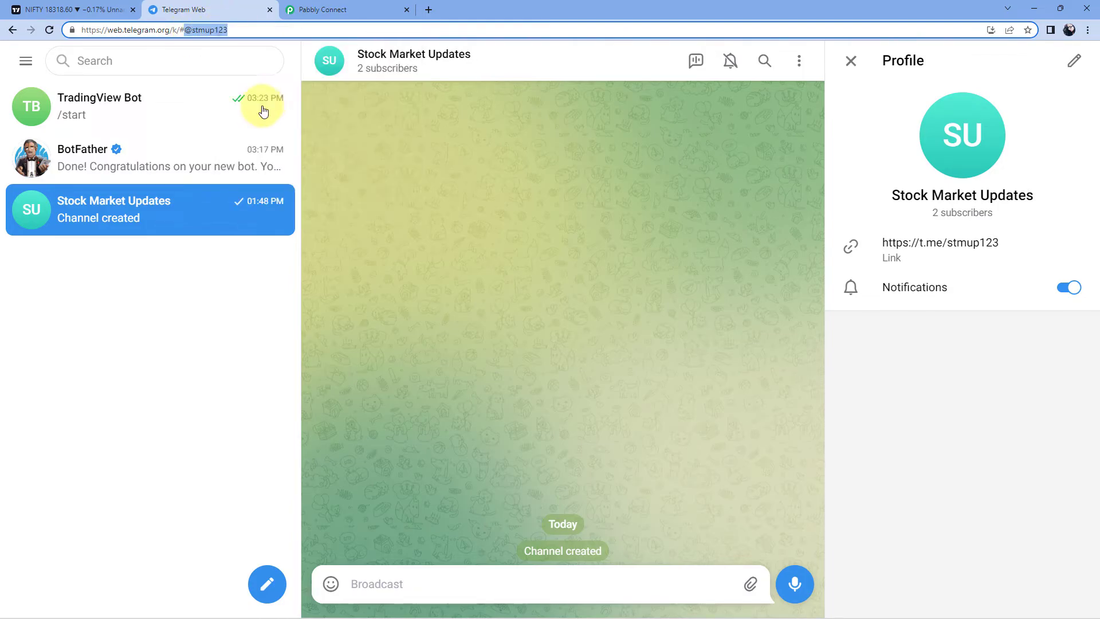
left_click(339, 8)
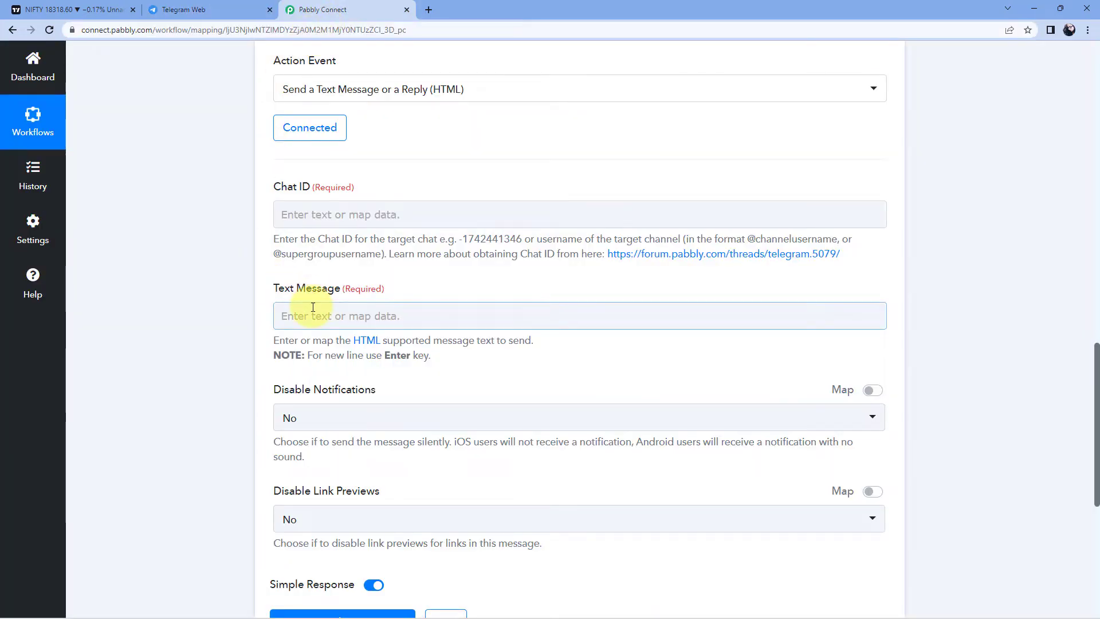
right_click(330, 219)
left_click(358, 240)
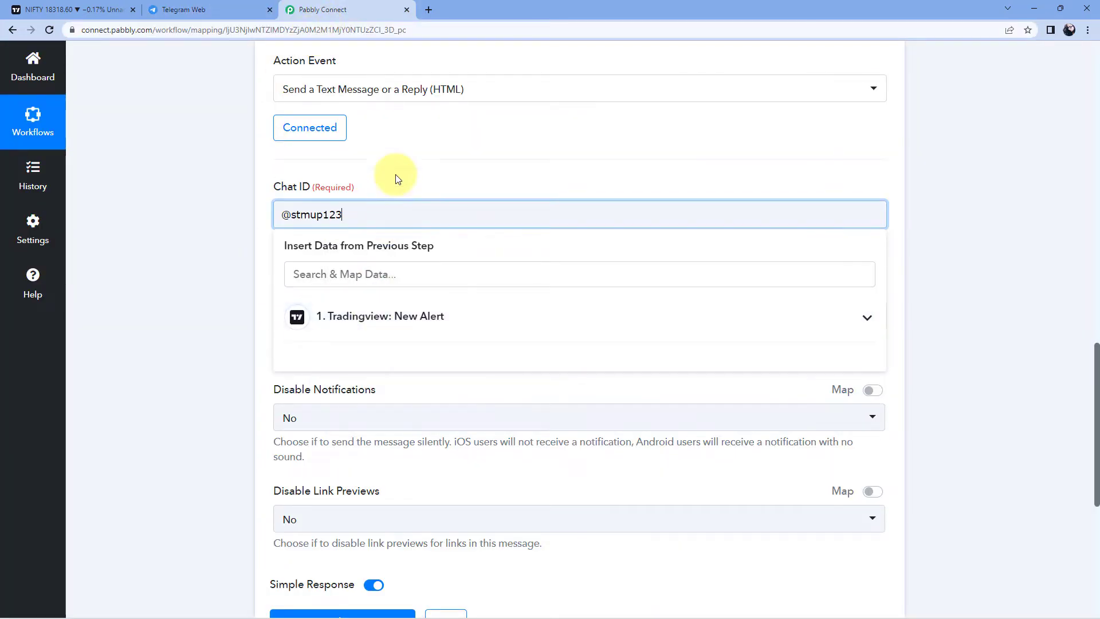
left_click(240, 216)
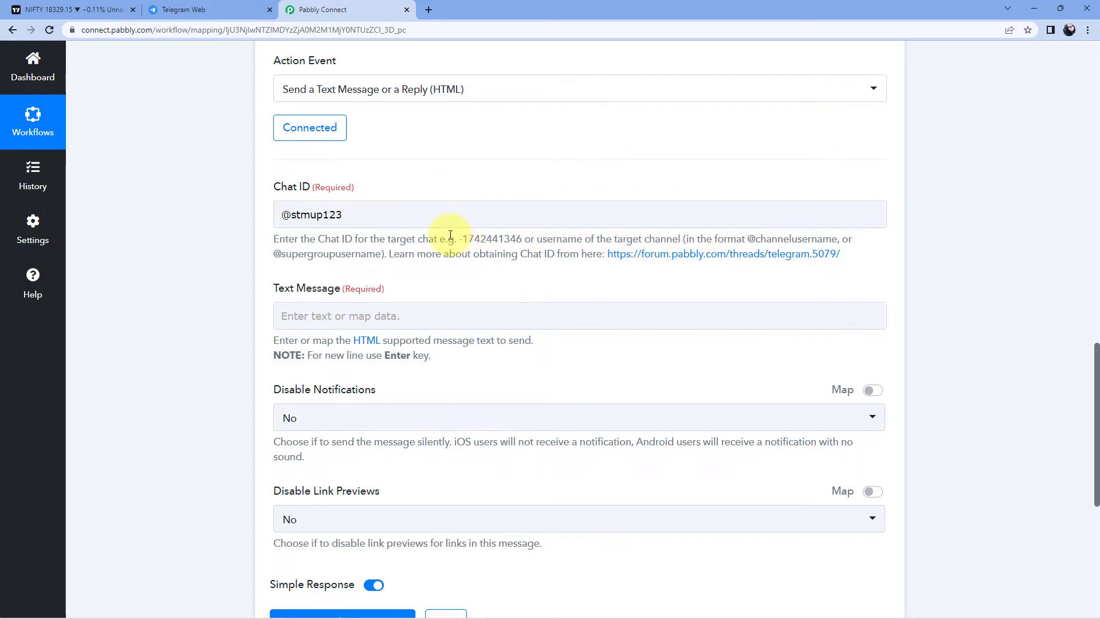
left_click_drag(460, 238, 523, 240)
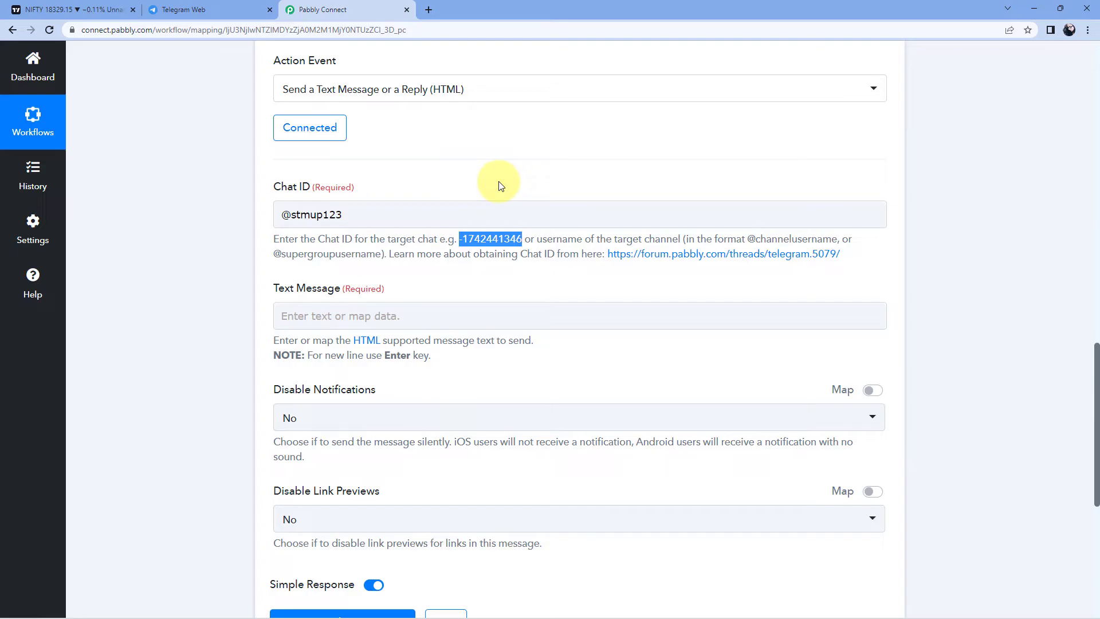
Switch to Telegram Web to check the channel username in the page address against the Chat ID in Pabbly Connect.
left_click(220, 3)
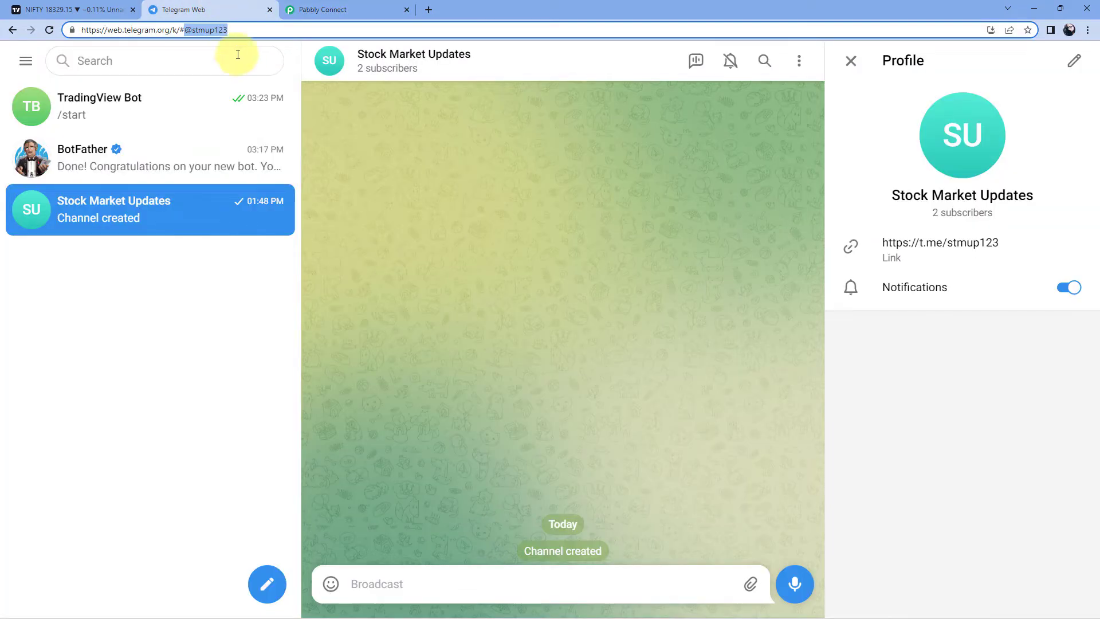
left_click_drag(185, 30, 269, 32)
left_click(320, 9)
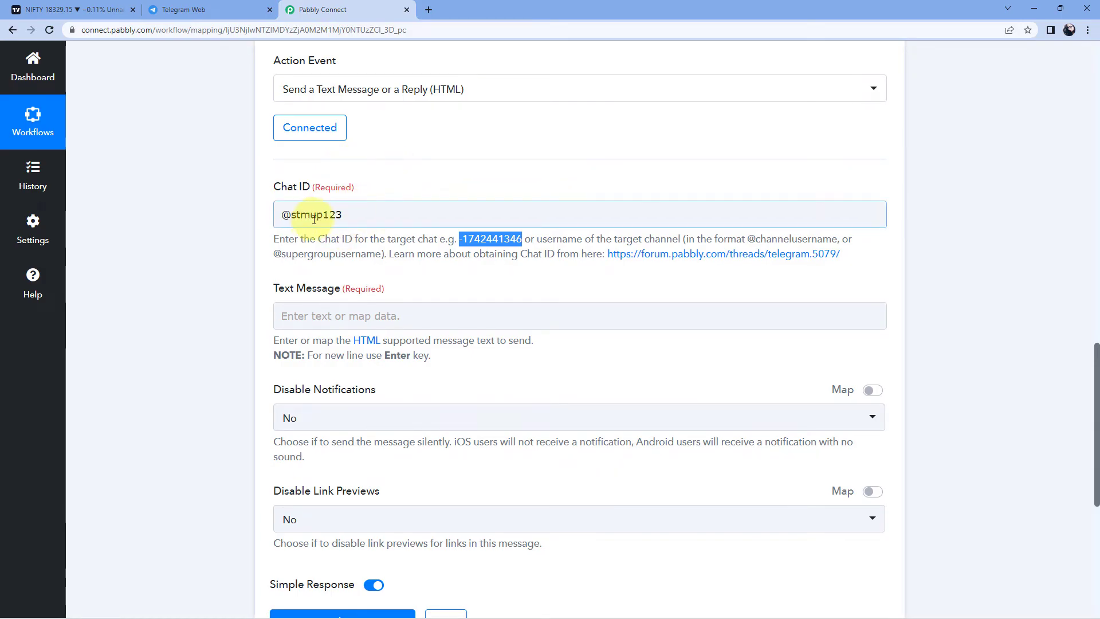
left_click(417, 291)
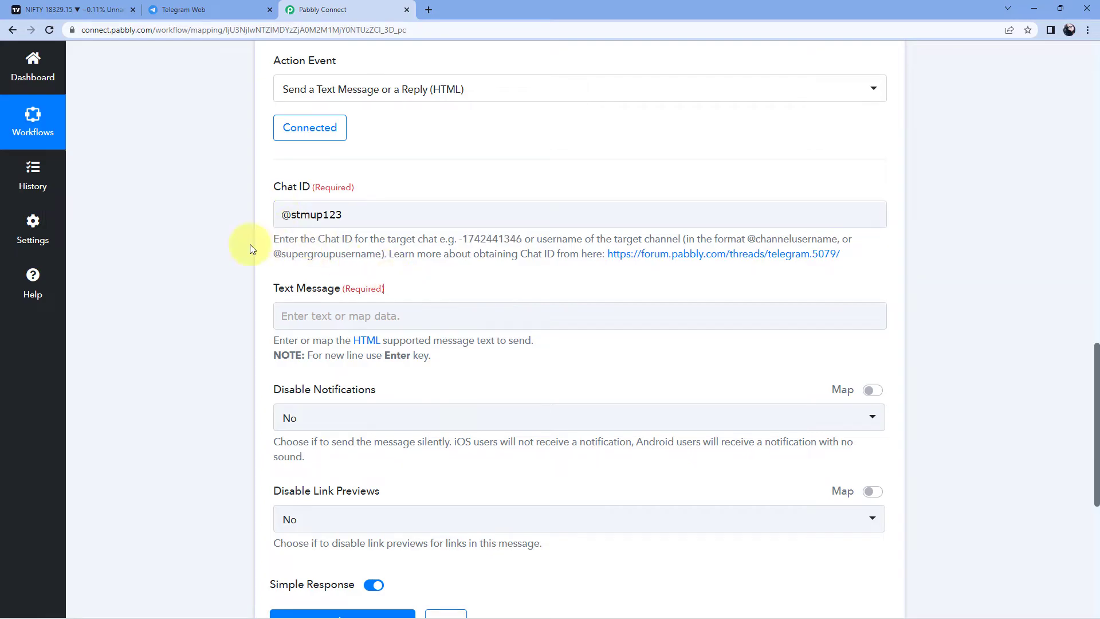
Review the captured TradingView alert text in the trigger's webhook response.
scroll(252, 229, "down", 1)
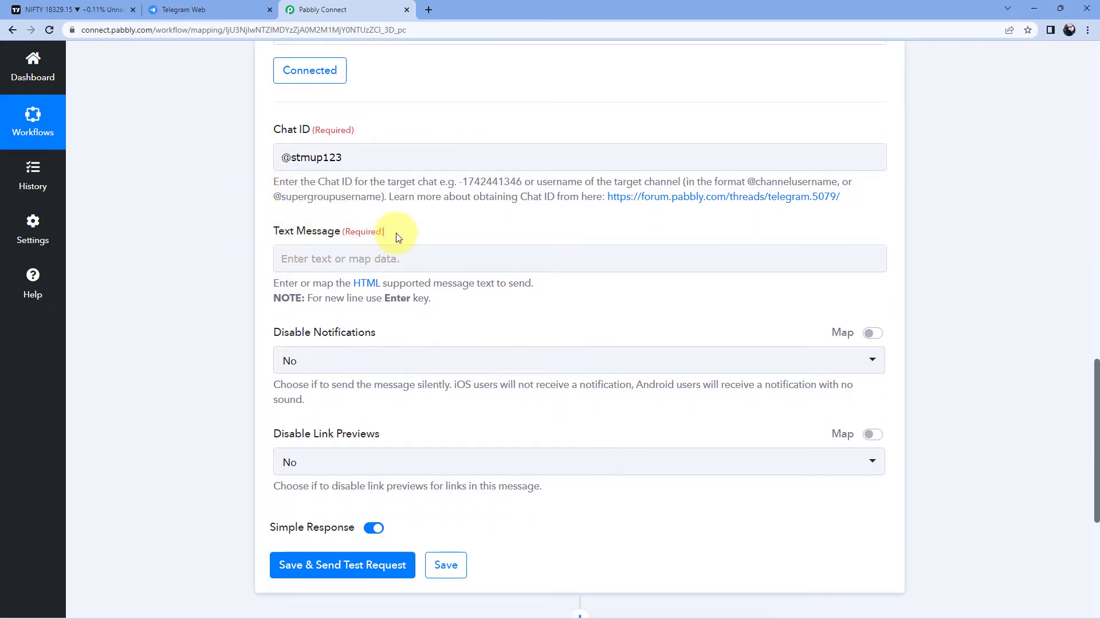
scroll(516, 230, "up", 10)
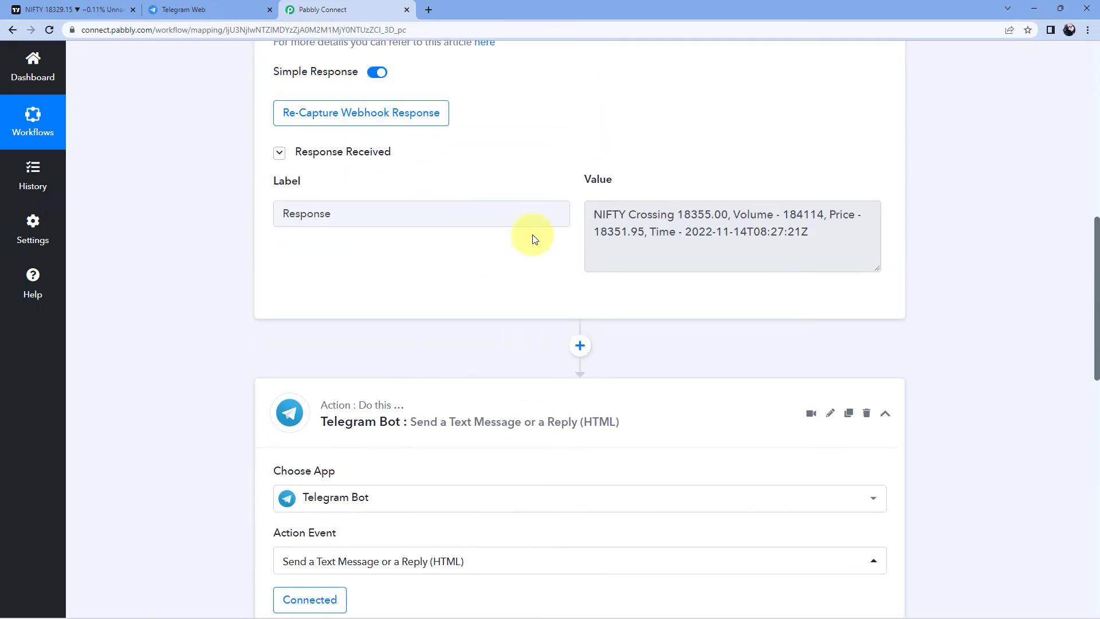
left_click_drag(590, 317, 817, 337)
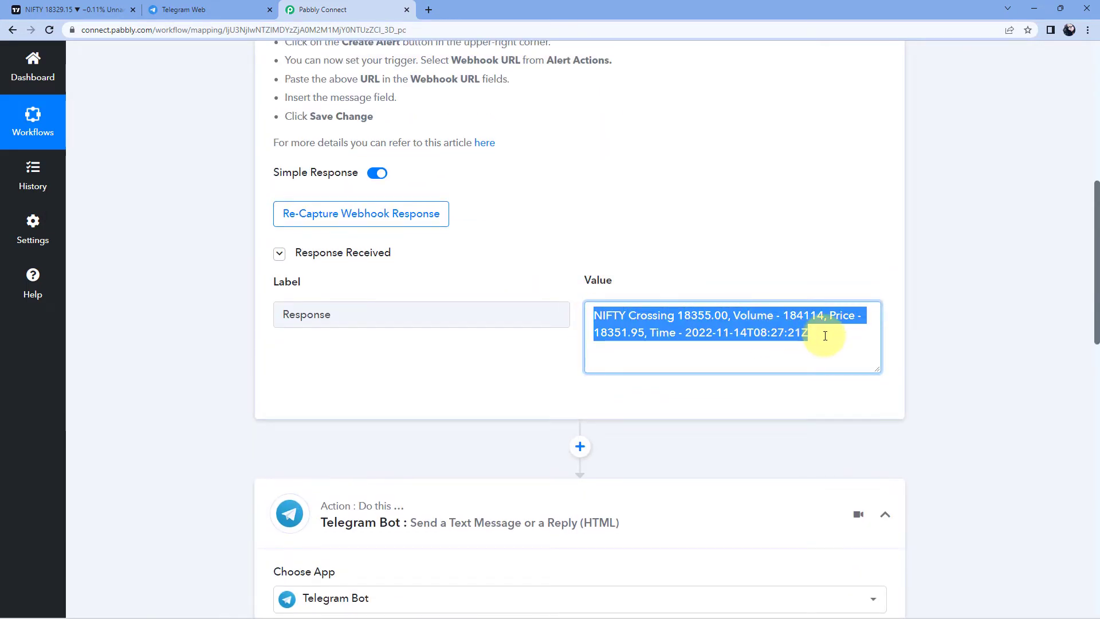
left_click(818, 337)
mouse_move(595, 316)
left_mouse_down()
mouse_move(810, 334)
mouse_move(577, 316)
left_mouse_up()
left_click(854, 333)
left_click(568, 290)
Map the Response value from the Tradingview New Alert step into the Telegram action's Text Message.
scroll(572, 293, "down", 11)
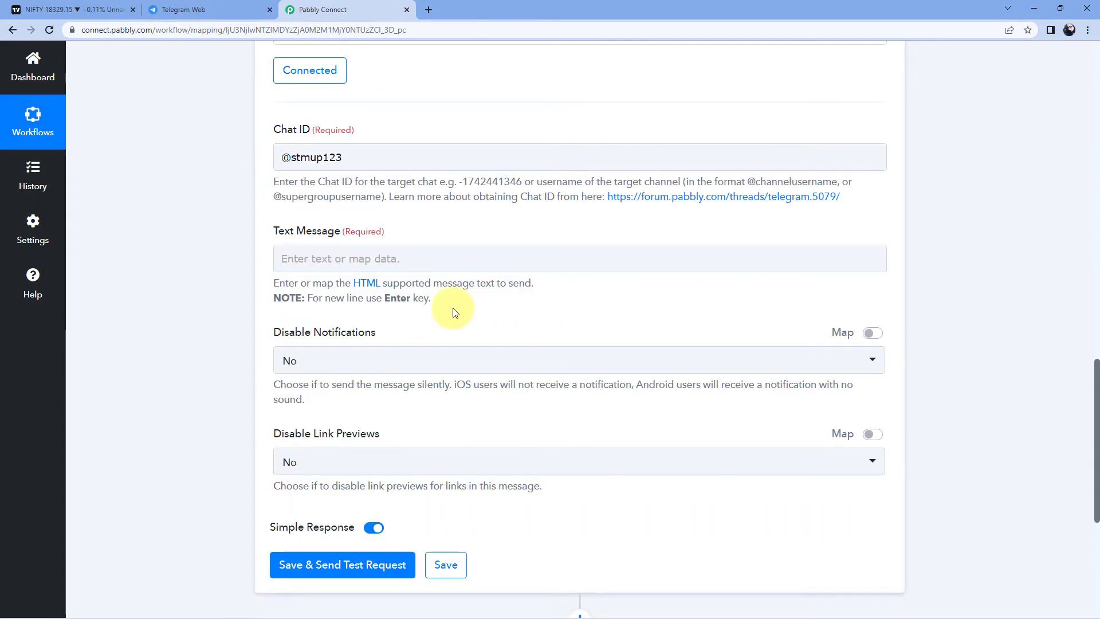
left_click(332, 256)
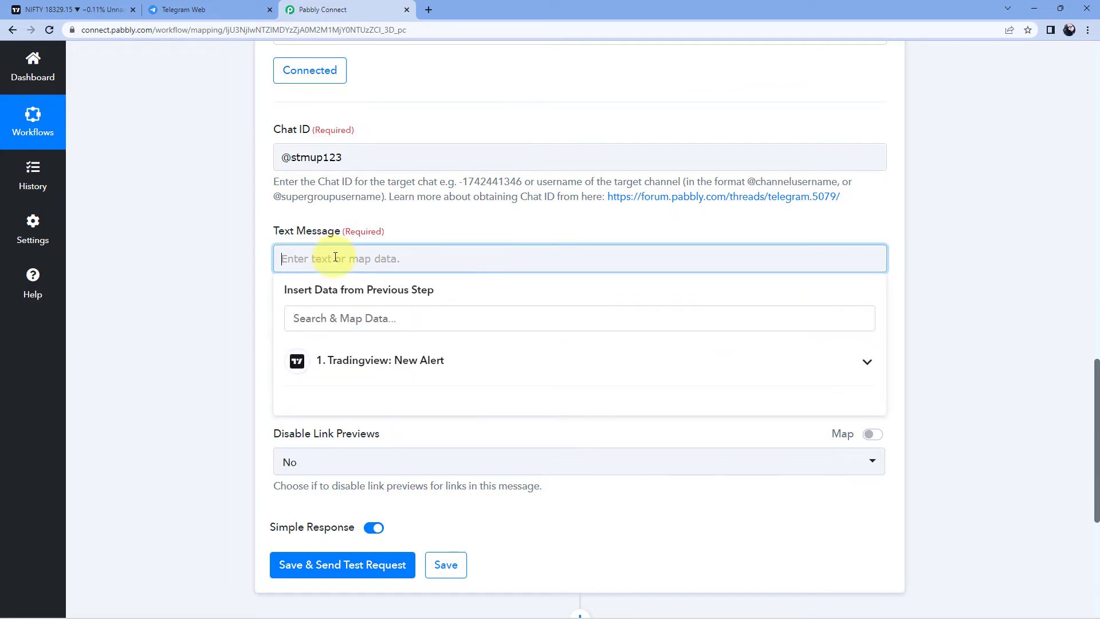
left_click(448, 362)
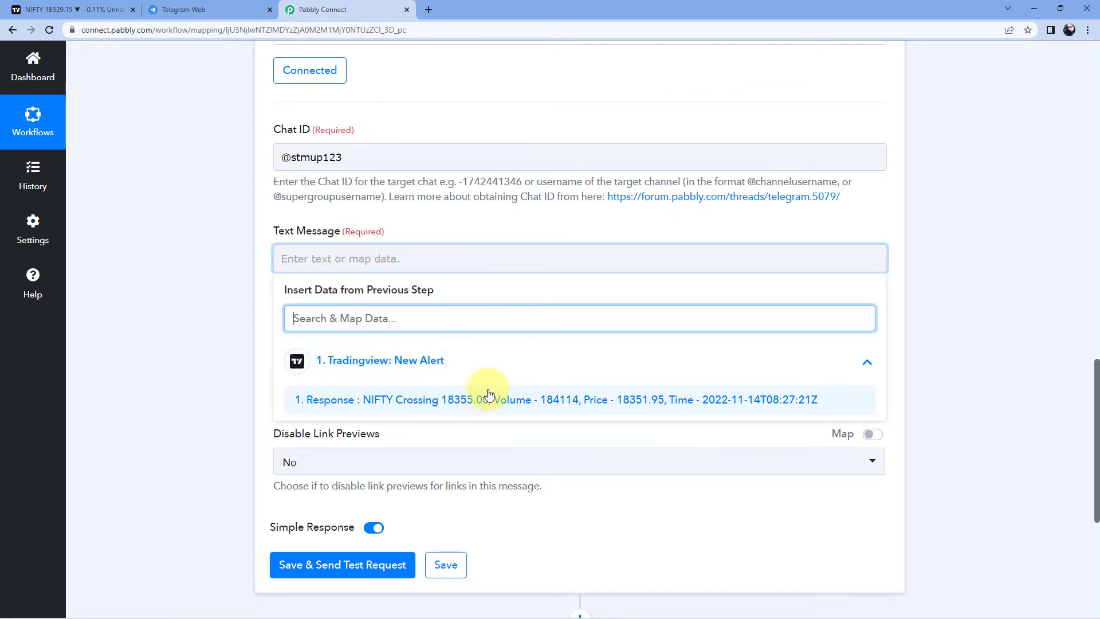
left_click(332, 401)
left_click(188, 298)
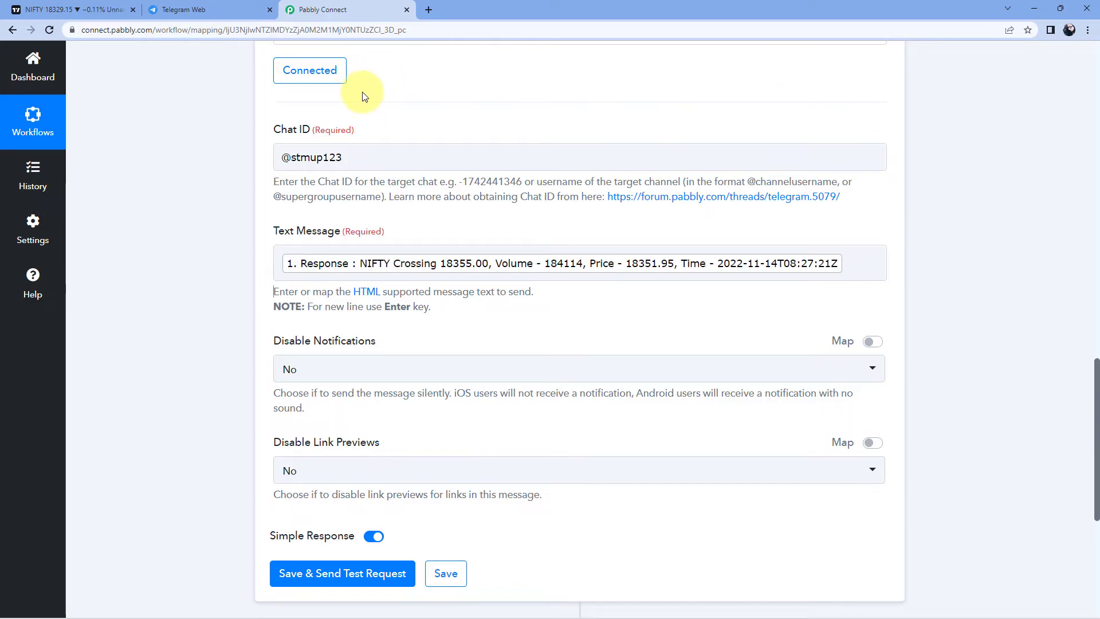
Keep Disable Notifications set to No, and save the Telegram action while sending a test request.
scroll(223, 241, "down", 2)
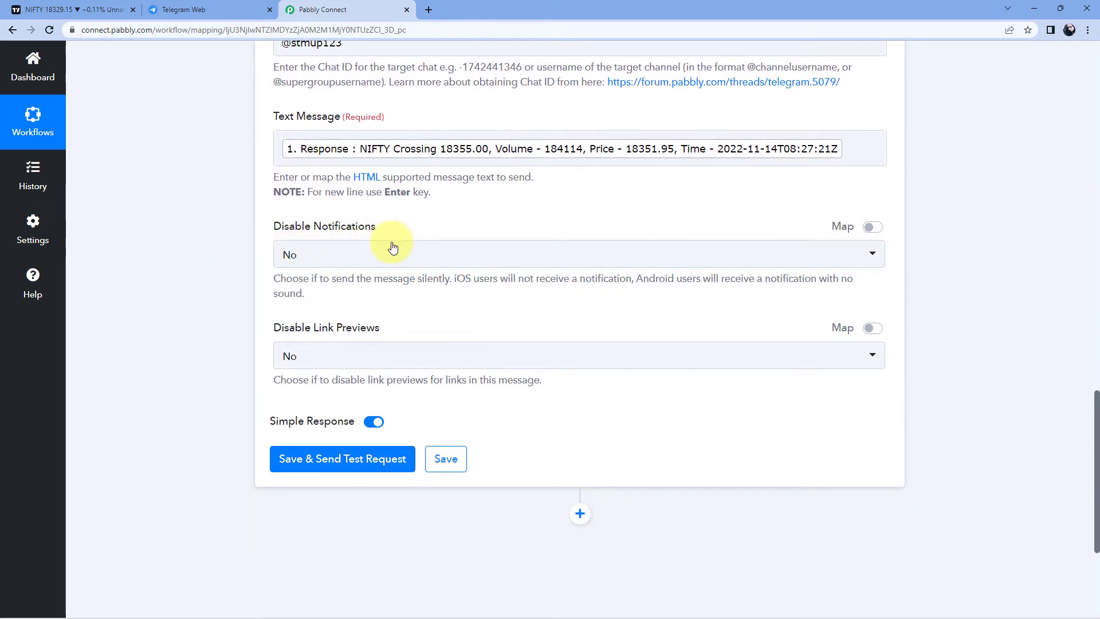
left_click(327, 258)
left_click(272, 318)
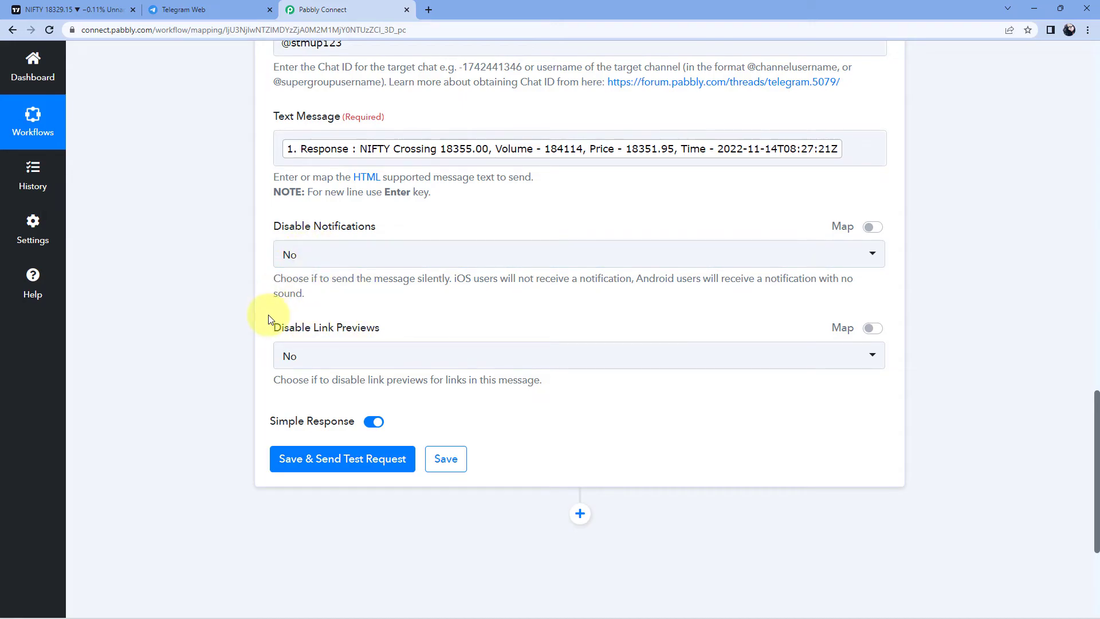
scroll(292, 344, "down", 2)
left_click(311, 350)
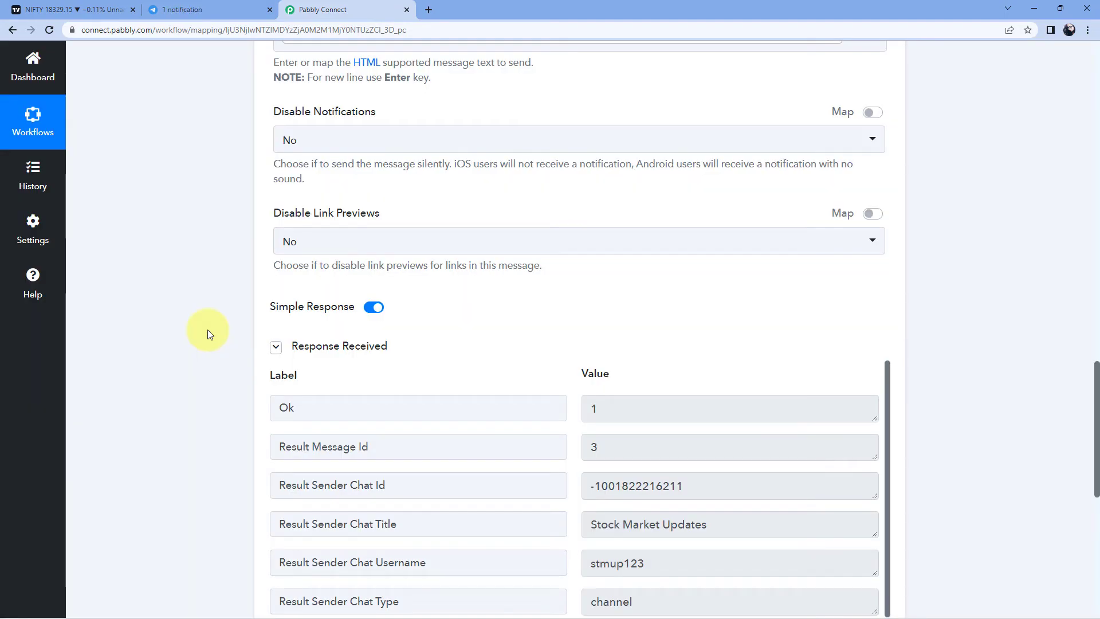
Review the test request's response, and check the posted alert in the Stock Market Updates channel on Telegram Web with the profile closed.
scroll(210, 331, "down", 2)
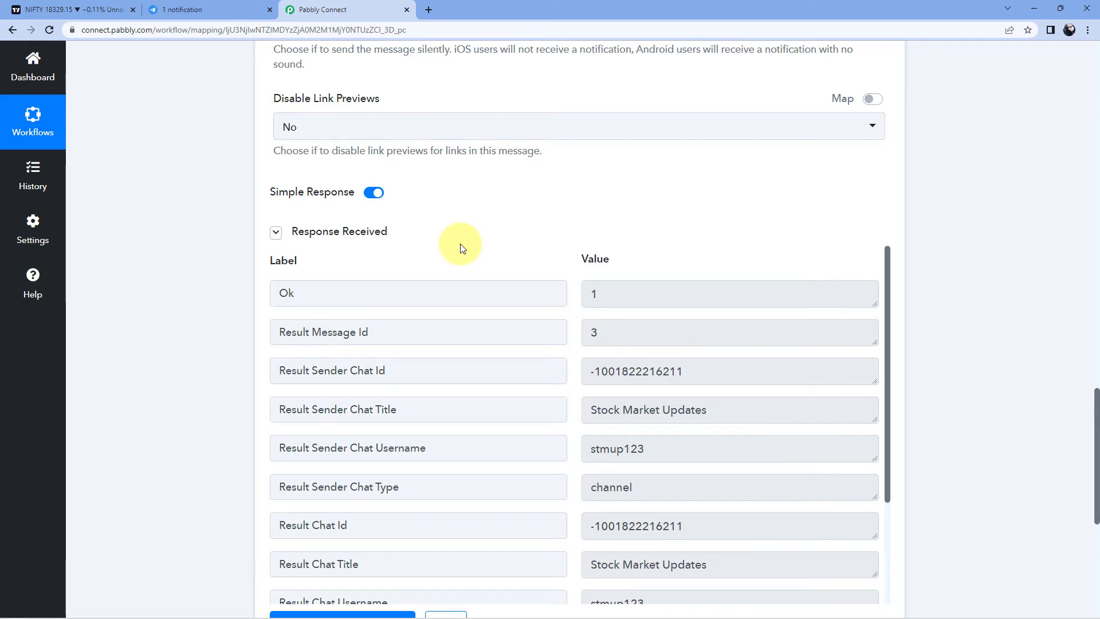
scroll(461, 245, "up", 4)
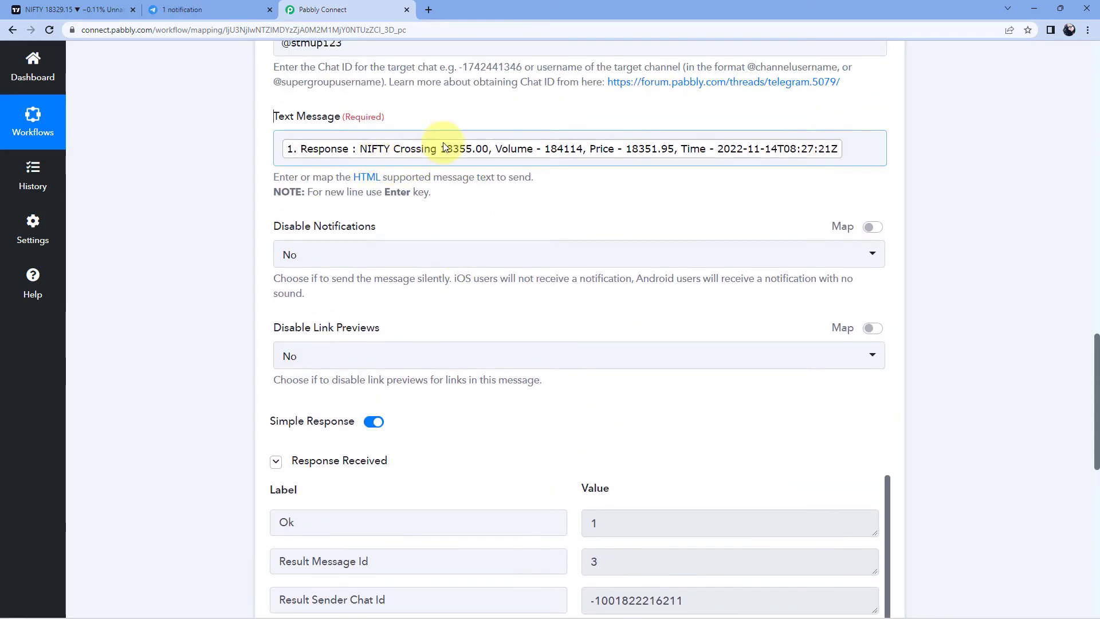
scroll(438, 141, "up", 1)
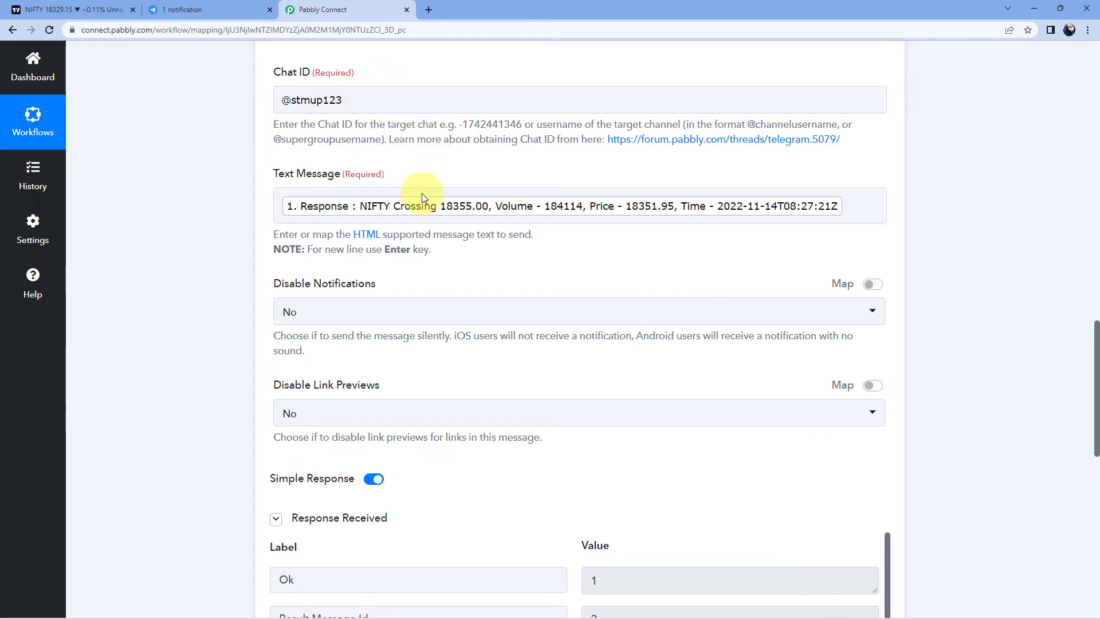
left_click(222, 11)
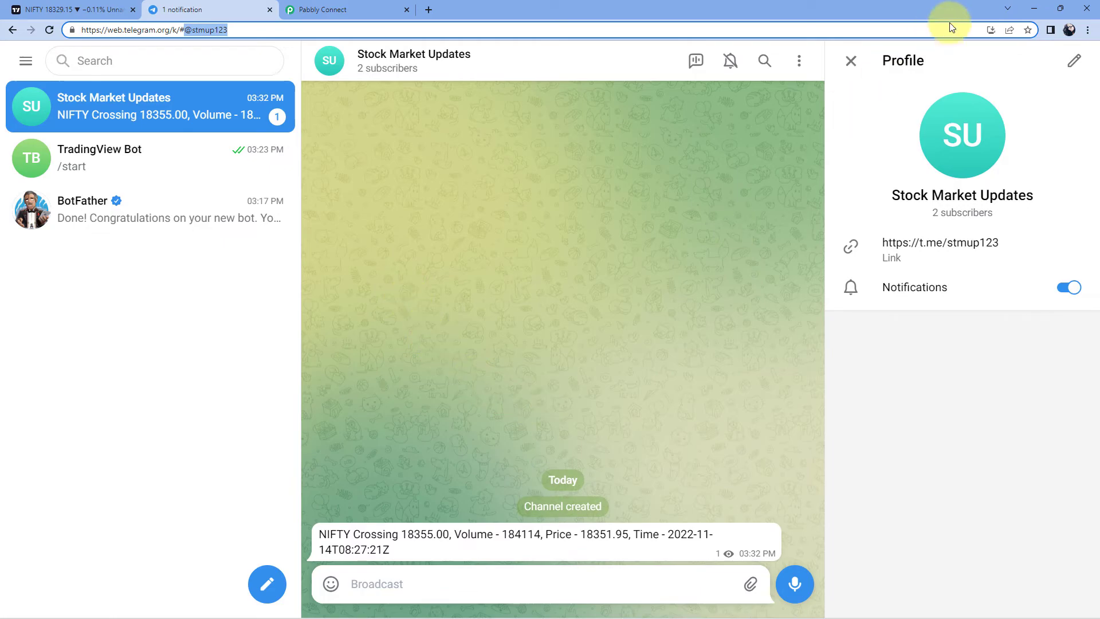
left_click(849, 69)
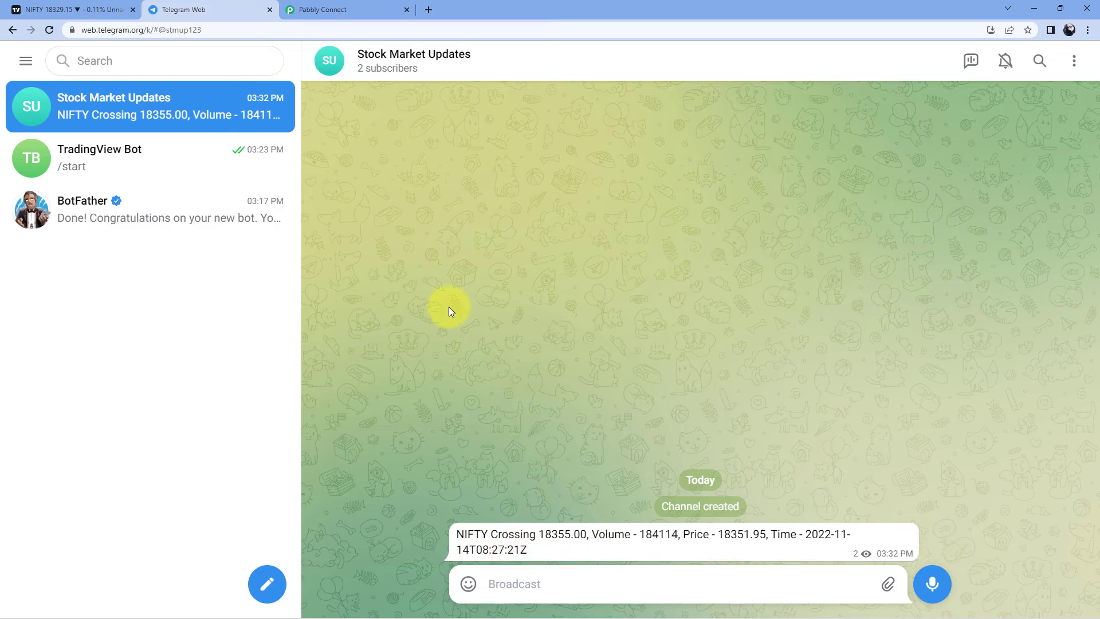
Switch to Pabbly Connect and collapse the Telegram Bot action and the Tradingview trigger.
left_click(352, 5)
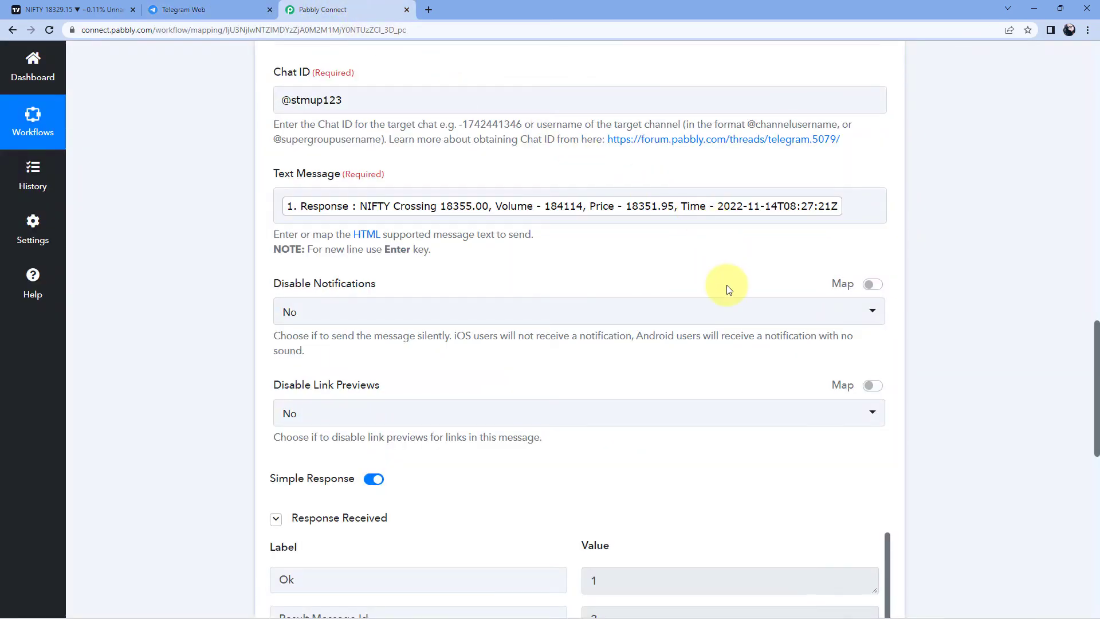
scroll(797, 295, "up", 7)
left_click(897, 227)
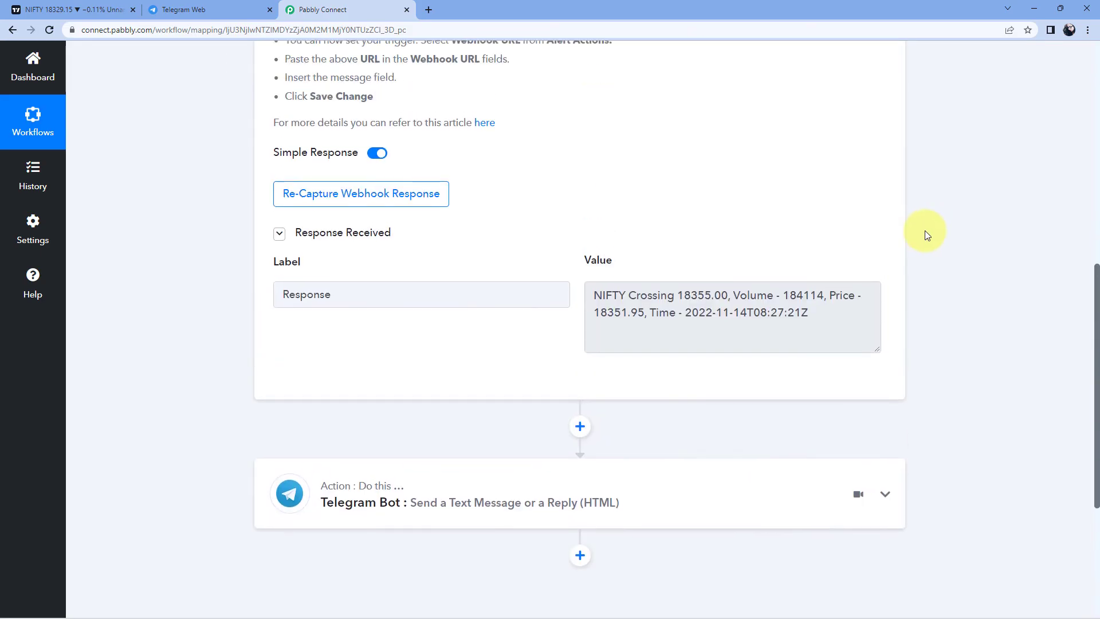
scroll(924, 229, "up", 8)
left_click(887, 203)
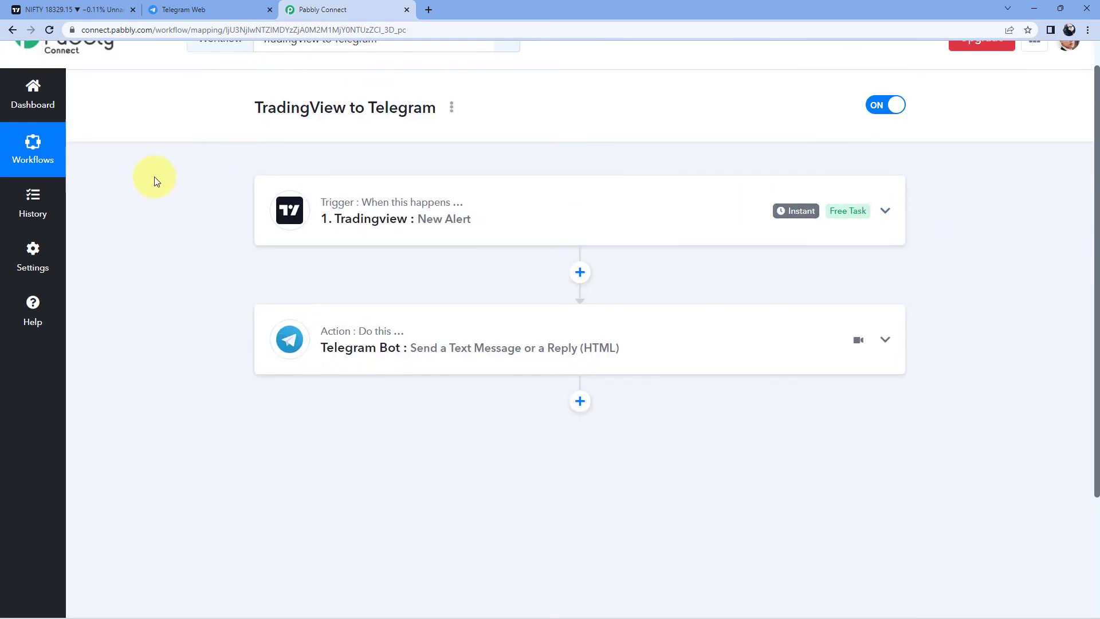
Switch to TradingView to view the NIFTY chart and its alerts, and return to the Pabbly Connect workflow.
left_click(98, 9)
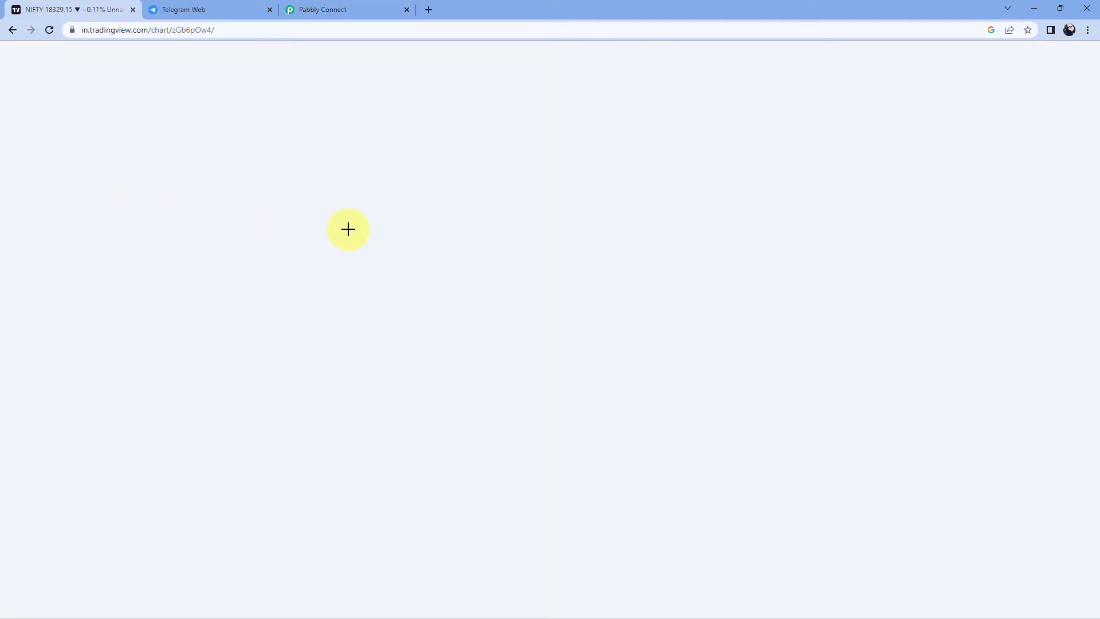
left_click(679, 259)
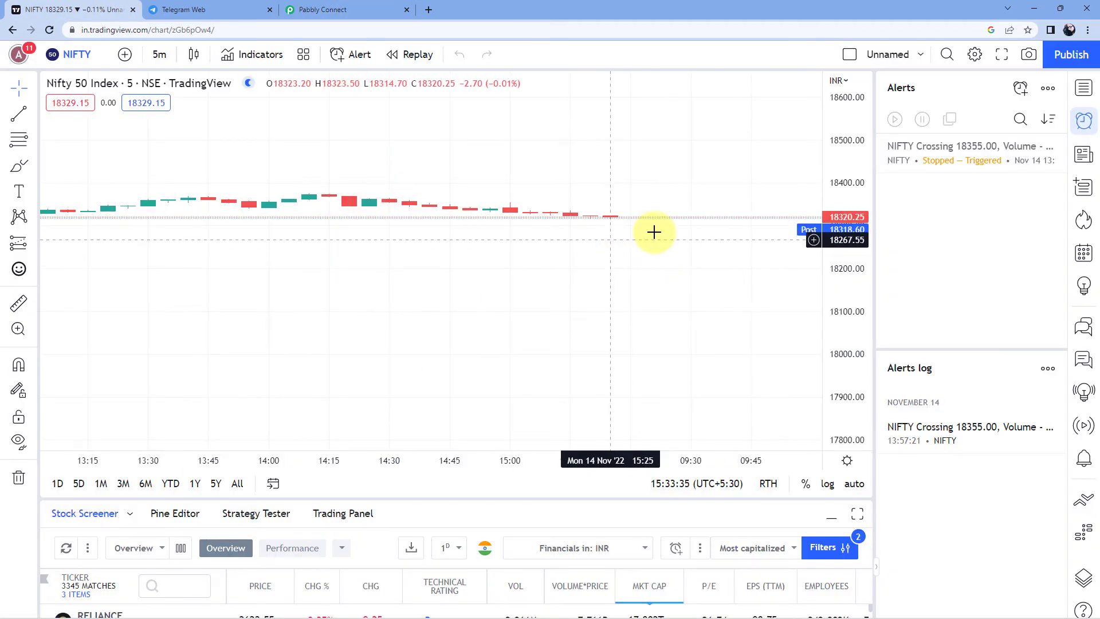
left_click(329, 8)
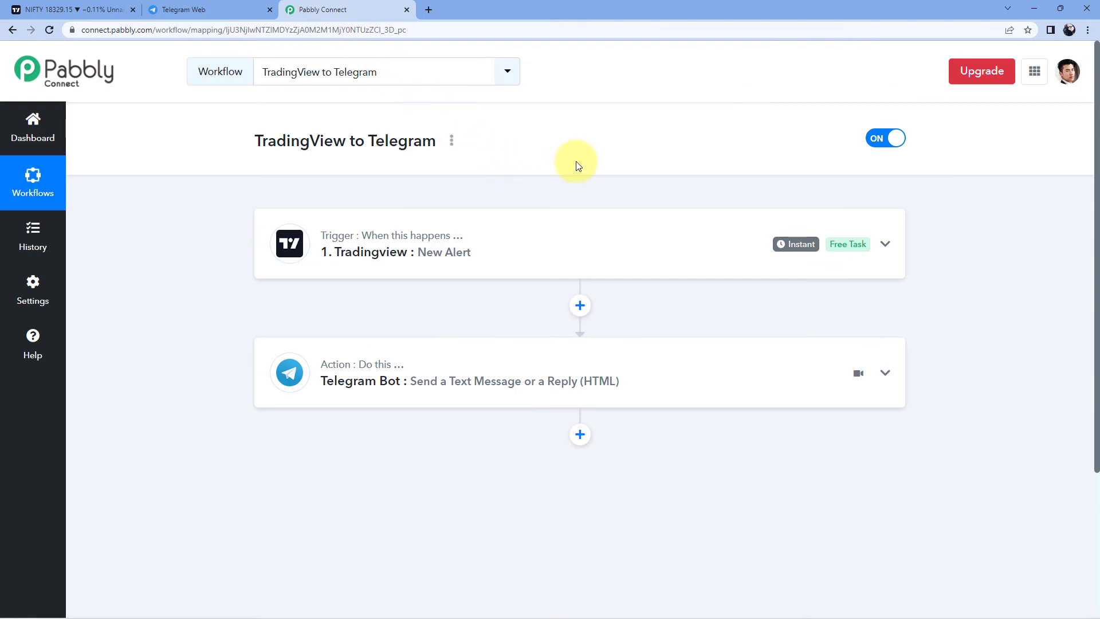